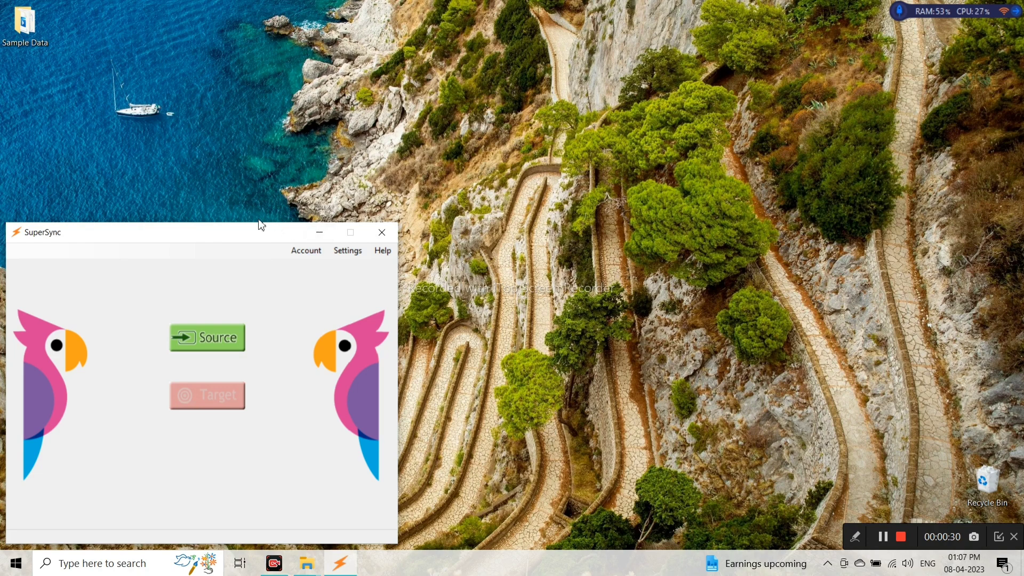
Minimize the SuperSync window so the desktop with the Sample Data folder shows.
click(318, 233)
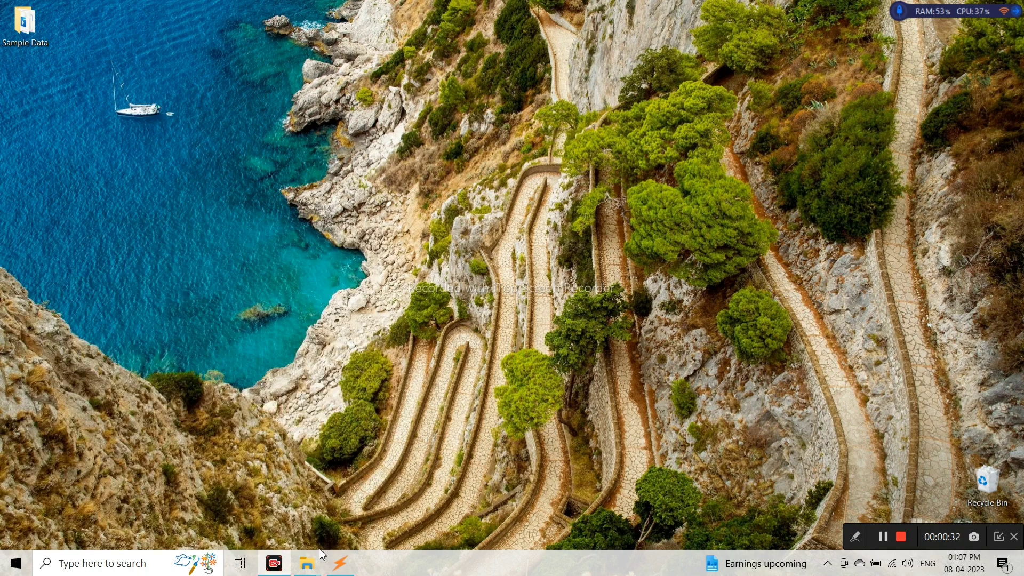
Bring up the BACKUP (G:) and Sample Data Explorer windows and close the Recycle Bin window.
mouse_move(308, 570)
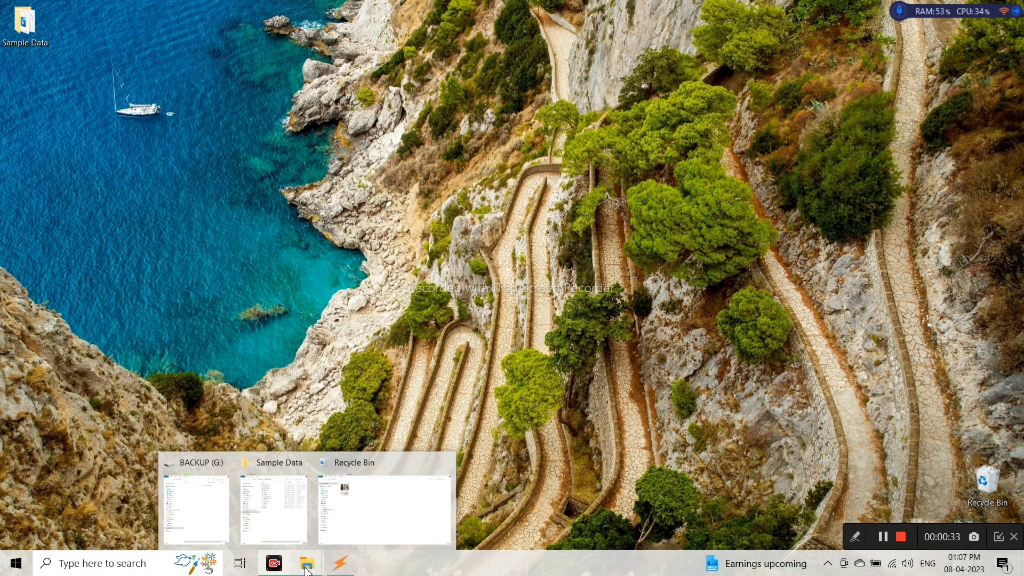
click(184, 499)
click(282, 509)
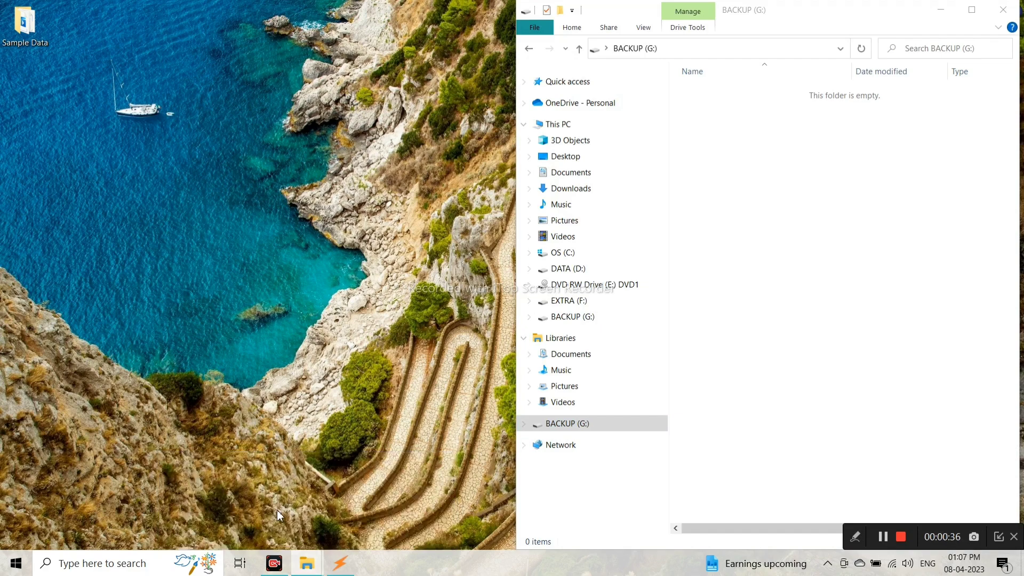
mouse_move(302, 570)
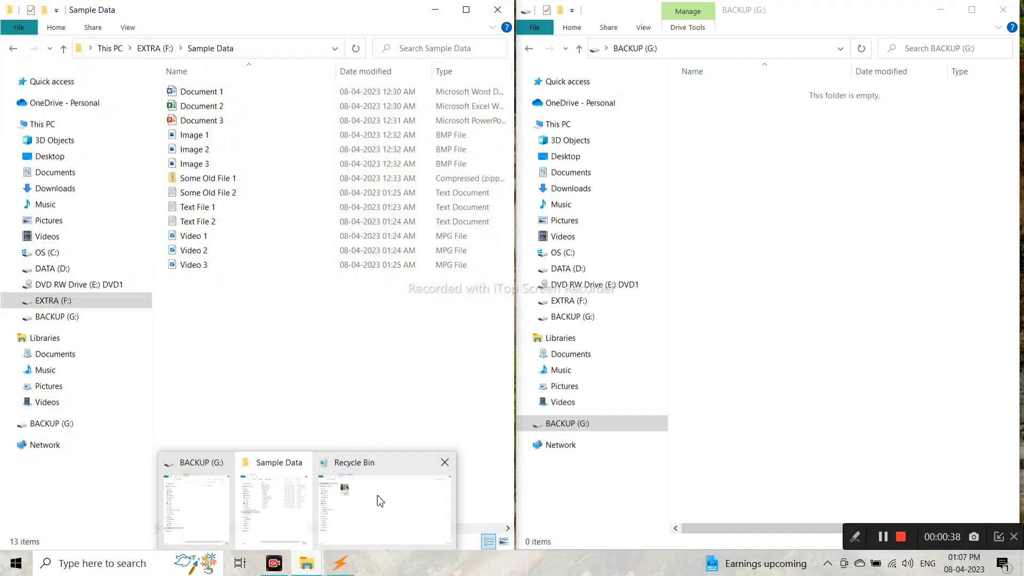
click(447, 464)
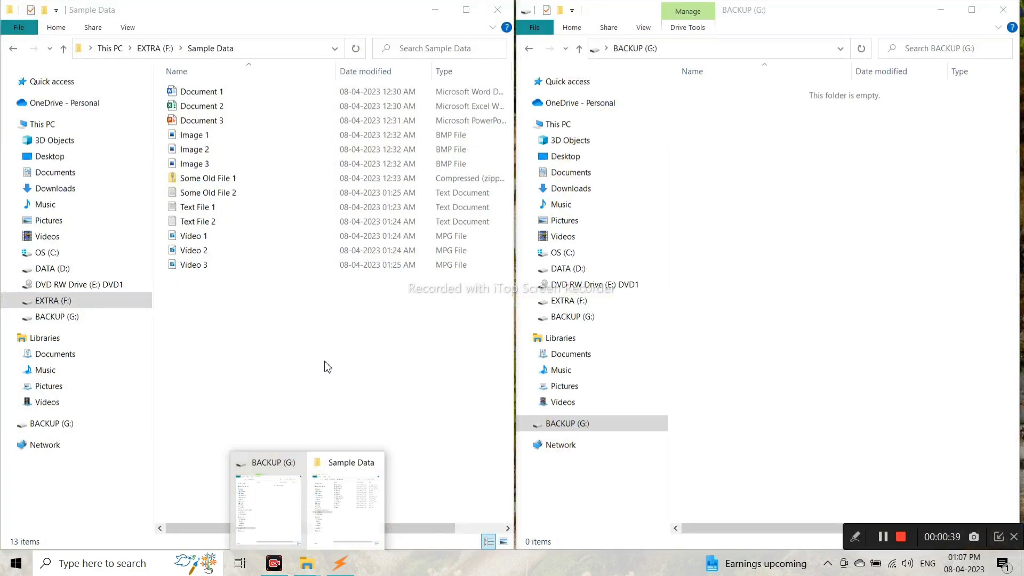
Put the left Explorer window at the EXTRA (F:) drive root beside BACKUP (G:).
click(154, 48)
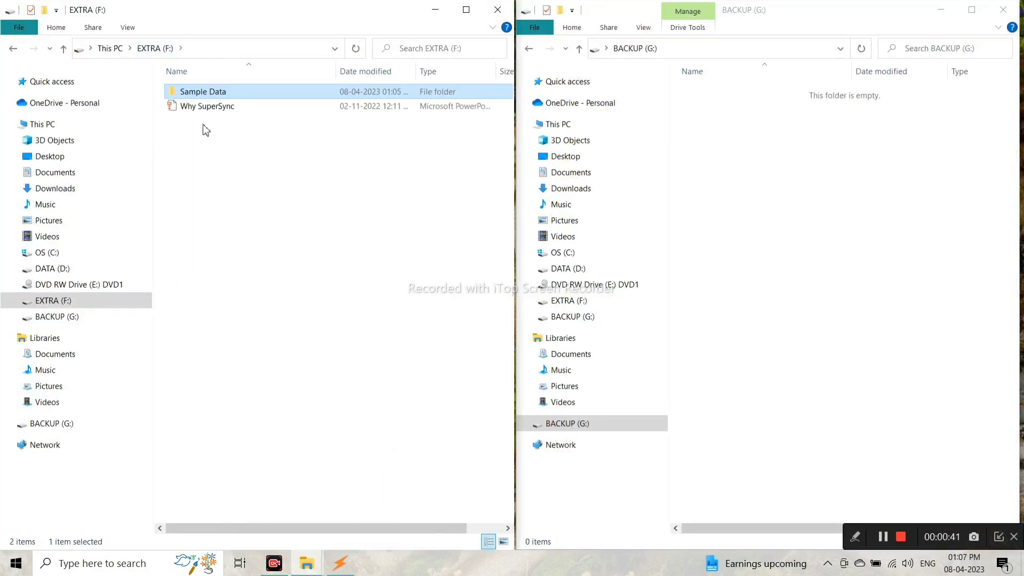
double_click(243, 98)
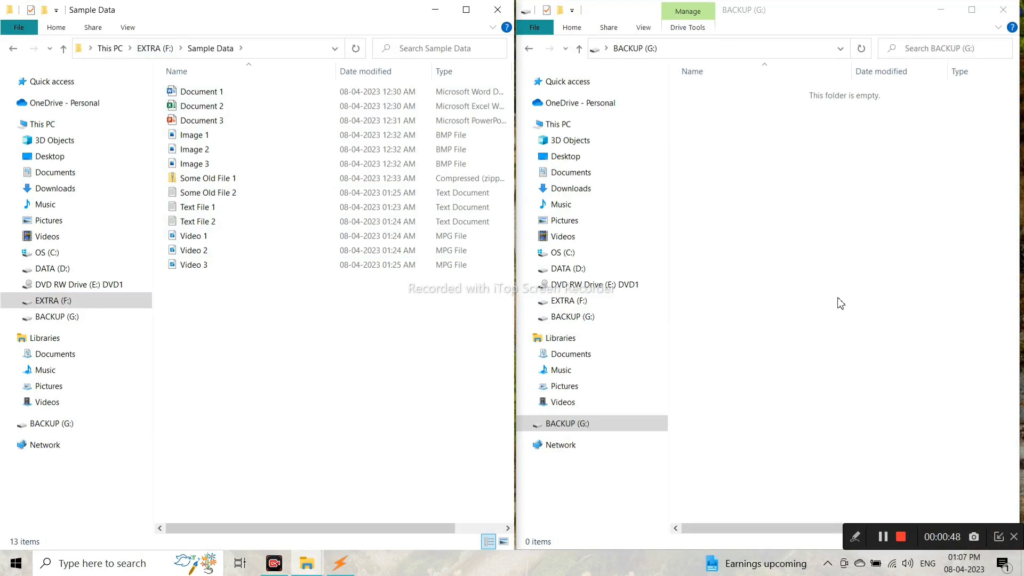
click(827, 318)
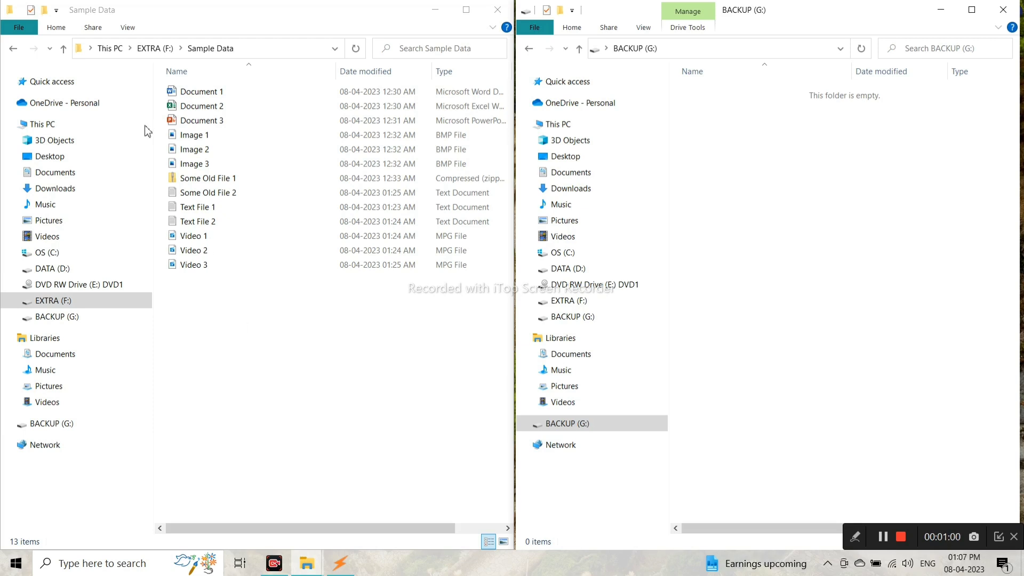
click(149, 49)
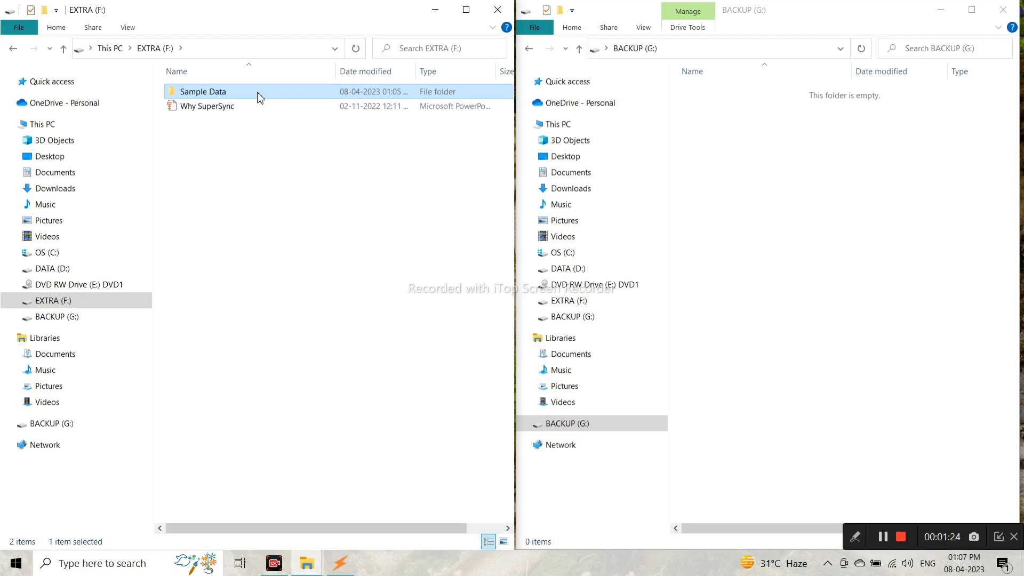
Copy the Sample Data folder from EXTRA (F:) onto the BACKUP (G:) drive.
mouse_move(244, 94)
drag(239, 96, 868, 264)
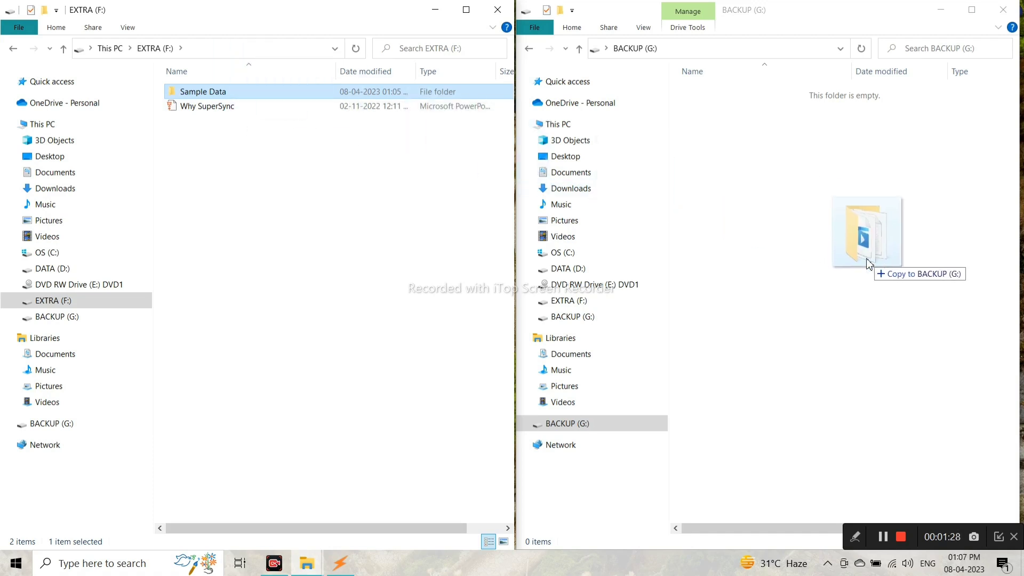
drag(868, 264, 850, 267)
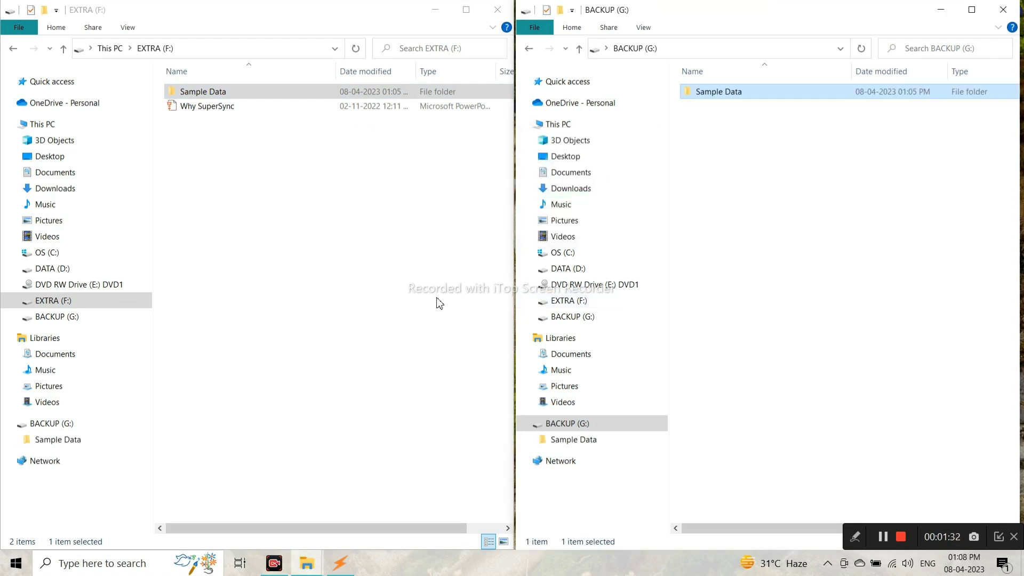
Open Sample Data in both windows to compare their identical 13 files.
double_click(752, 95)
click(267, 98)
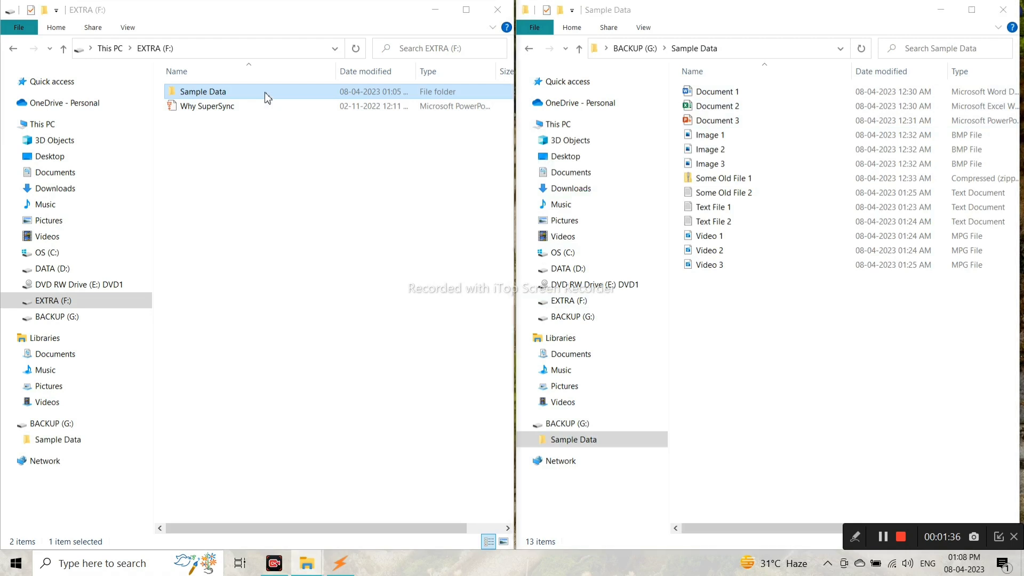
double_click(267, 95)
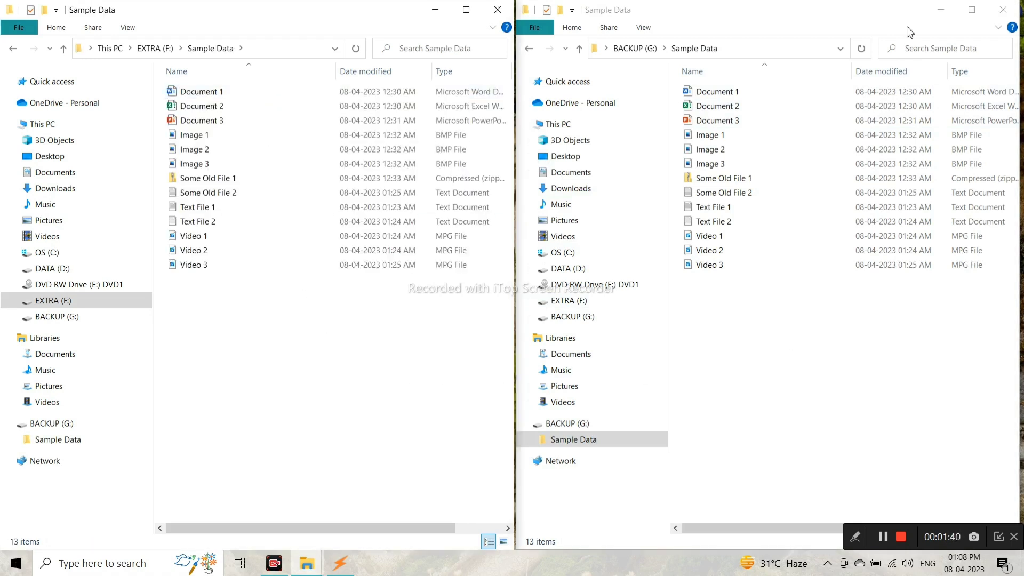
Minimize the BACKUP window and reopen the source Sample Data folder on EXTRA (F:).
click(940, 10)
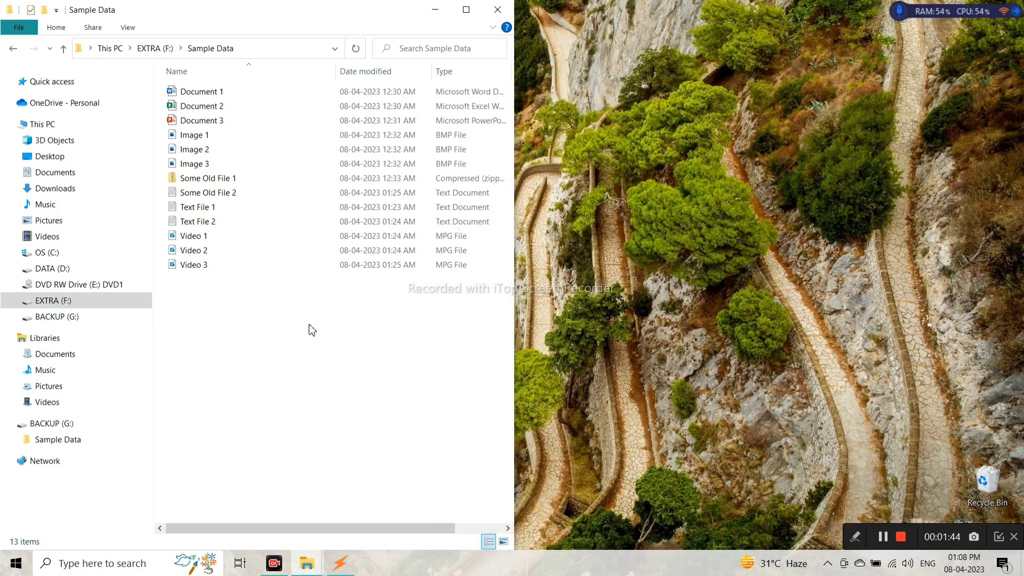
click(151, 49)
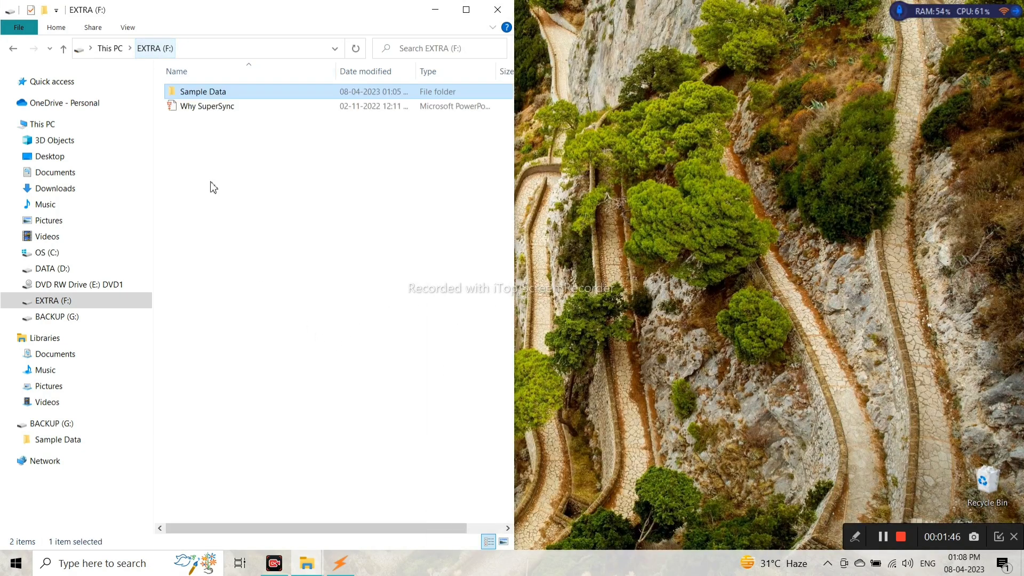
click(273, 275)
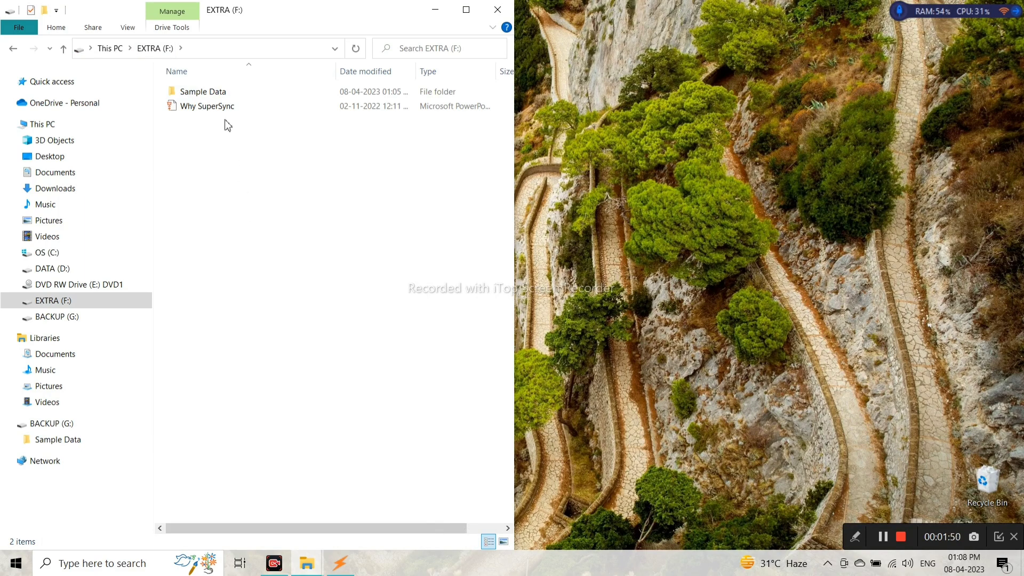
double_click(225, 99)
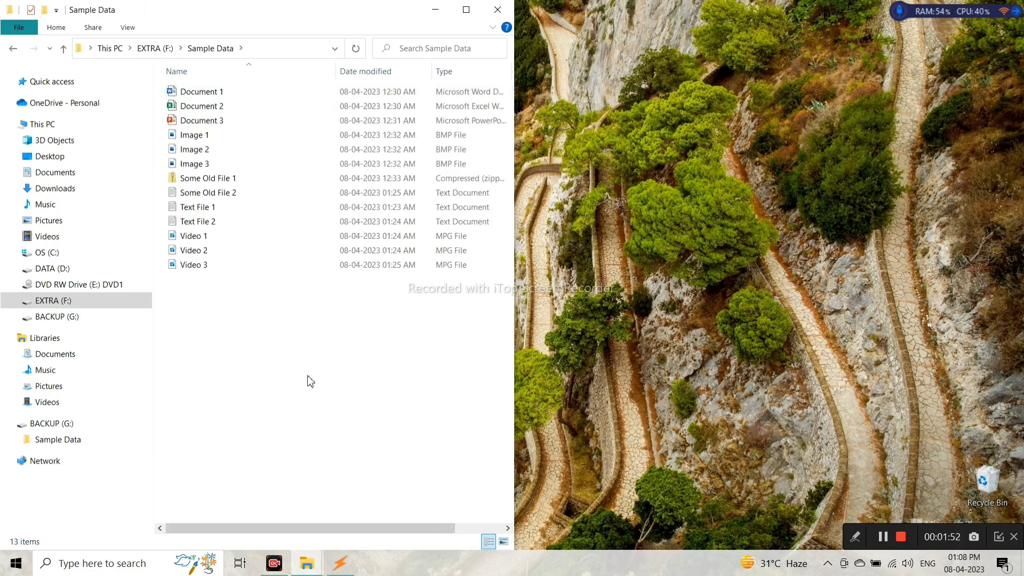
Create a Documents folder and move Document 1 to 3 into it.
right_click(283, 395)
mouse_move(430, 365)
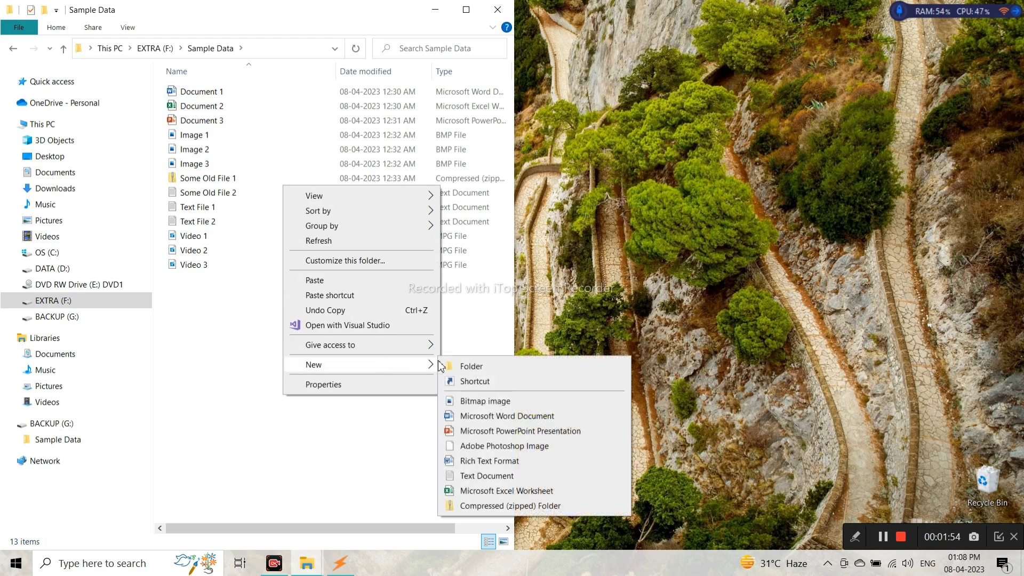
click(483, 370)
text(D)
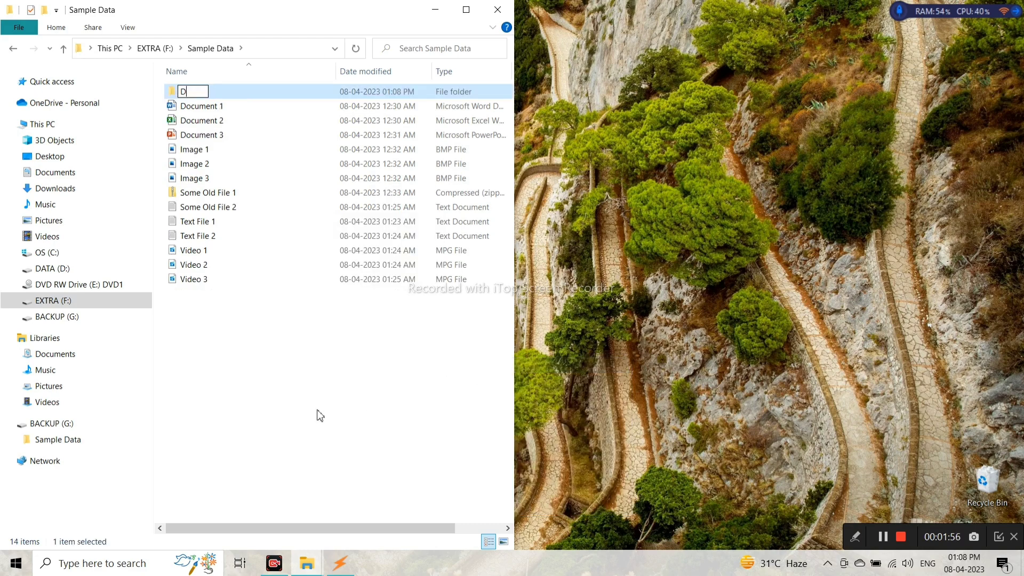
text(ocuments)
key(Return)
key(Down)
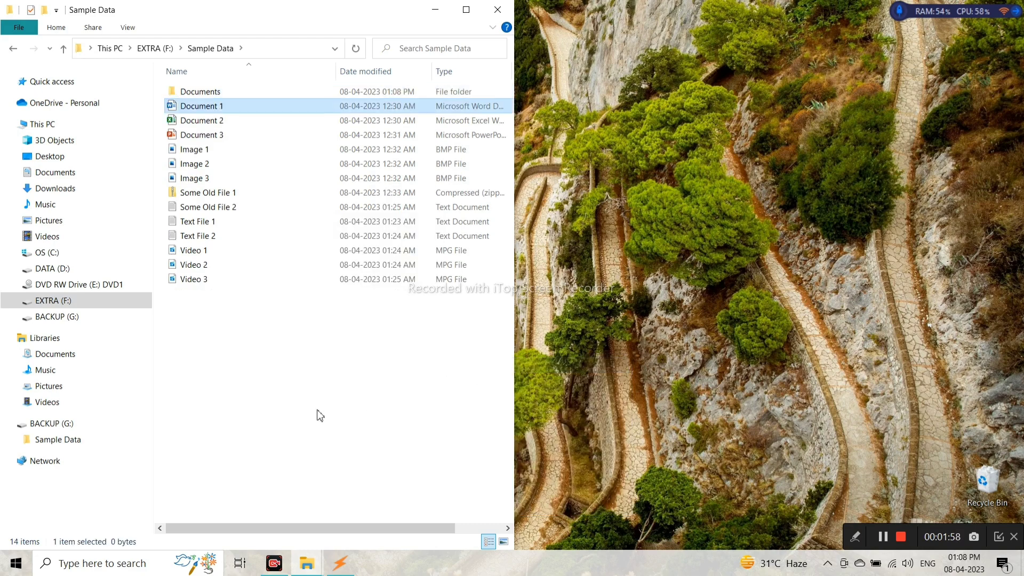
key(shift+Down)
key(shift+Down)
key(shift+Up)
key(shift+Up)
key(Up)
key(Return)
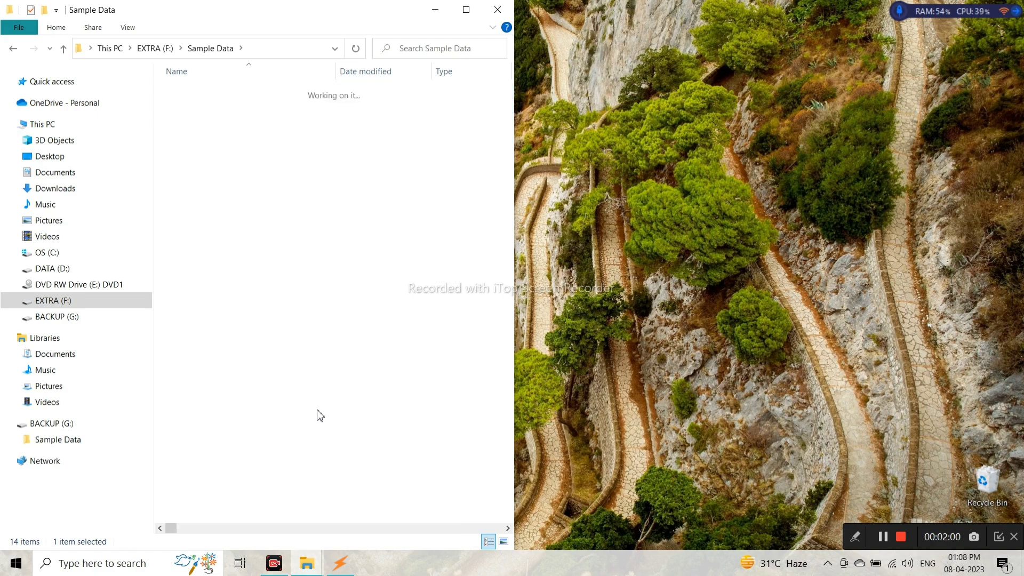
key(ctrl+v)
key(alt+Up)
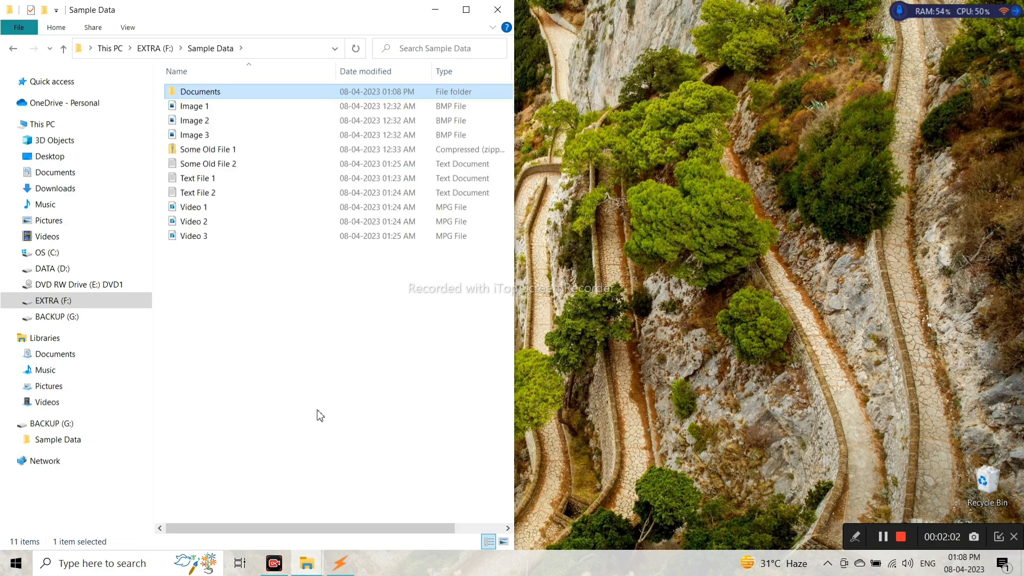
Create an Images folder and move Image 1 to 3 into it.
key(Down)
key(shift+Down)
key(shift+Down)
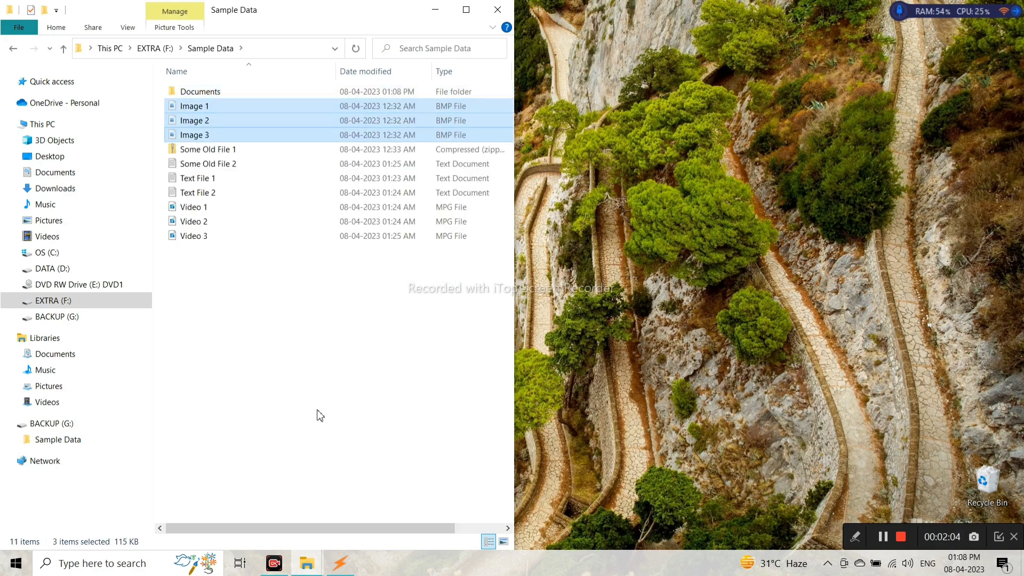
right_click(317, 411)
mouse_move(413, 382)
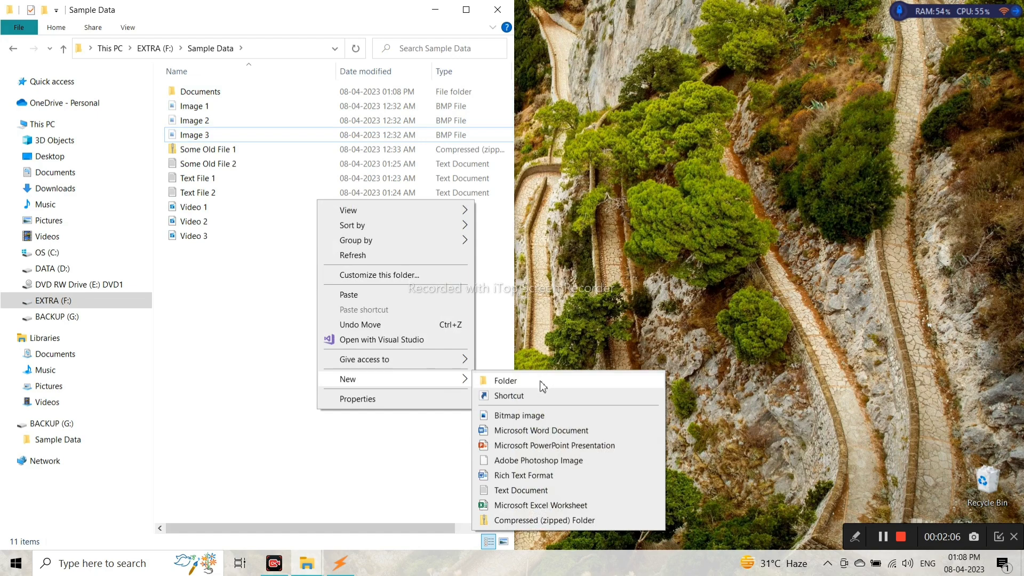
click(540, 381)
text(Images)
key(Return)
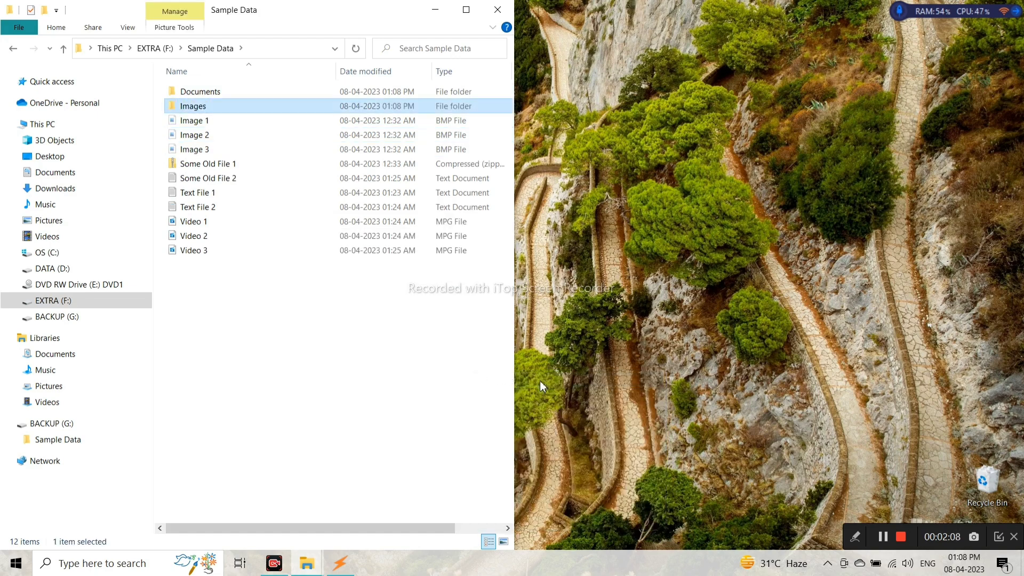
key(Down)
key(shift+Down)
key(shift+Down)
key(shift+Up)
key(shift+Up)
key(Up)
key(Return)
key(ctrl+v)
key(alt+Up)
Create a Videos folder and move Video 1 to 3 into it.
key(Down)
key(Down)
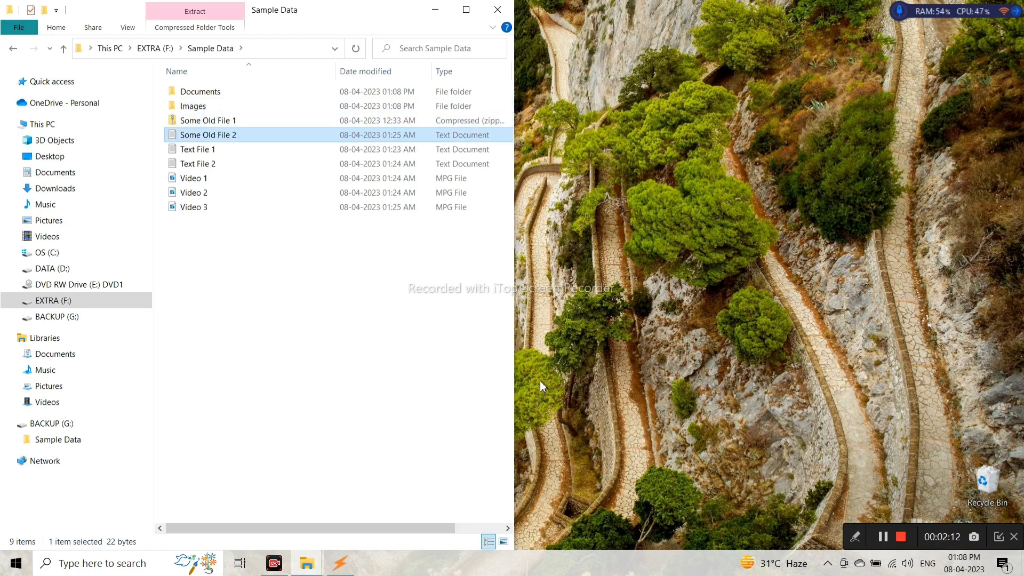
key(Down)
key(Down)
key(Down)
key(shift+Down)
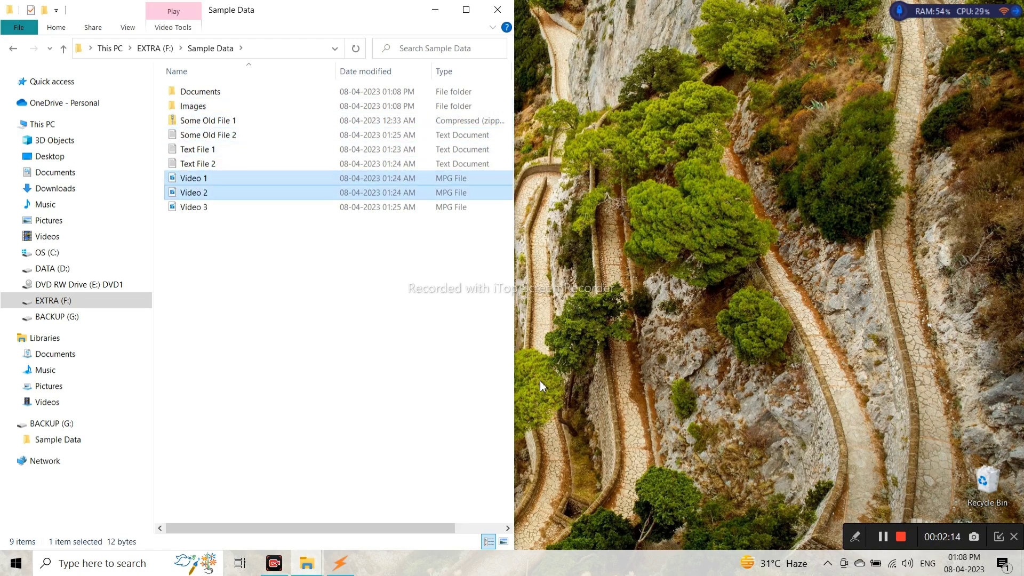
key(shift+Down)
right_click(256, 327)
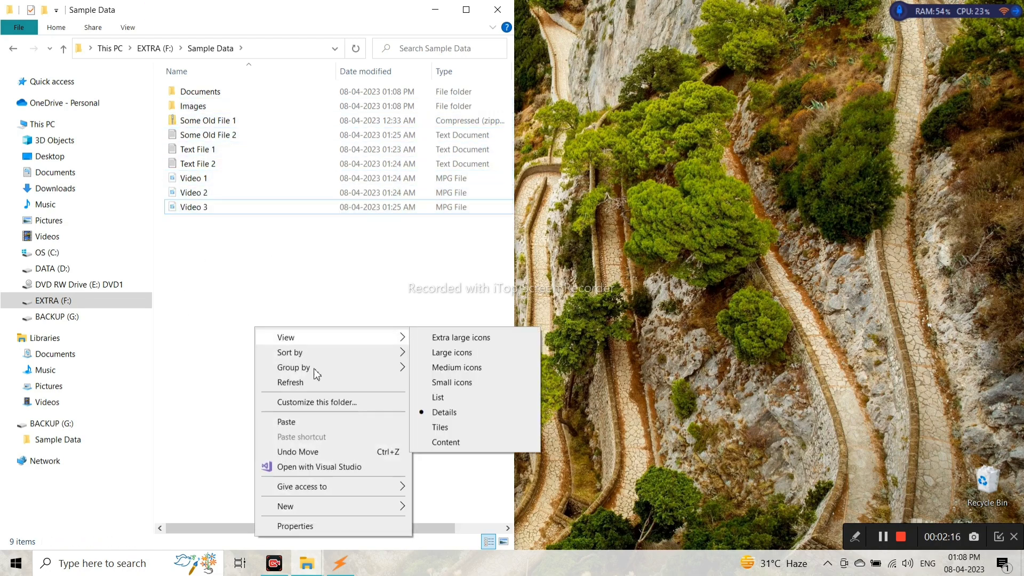
mouse_move(393, 503)
click(470, 364)
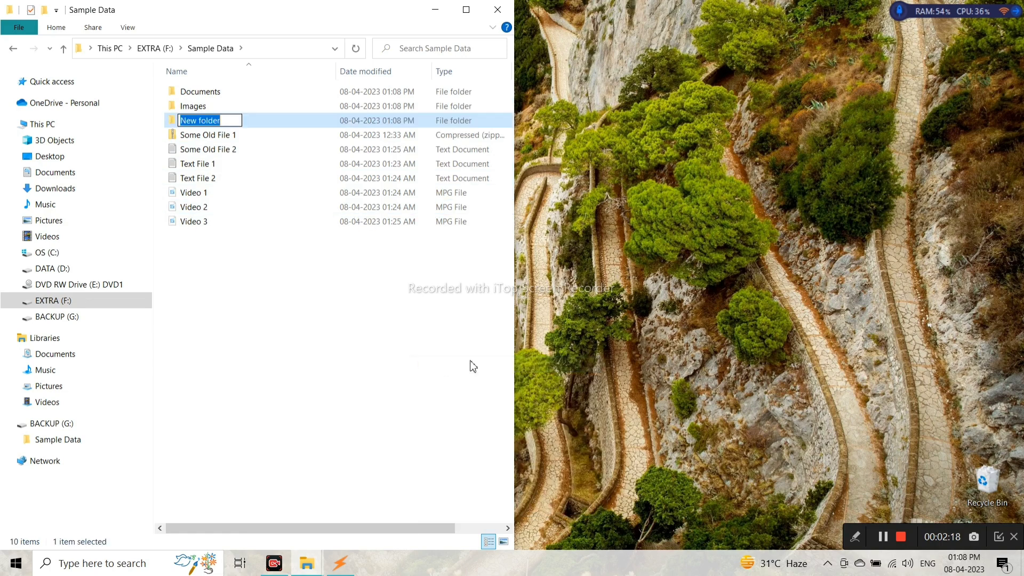
text(Videos)
key(Return)
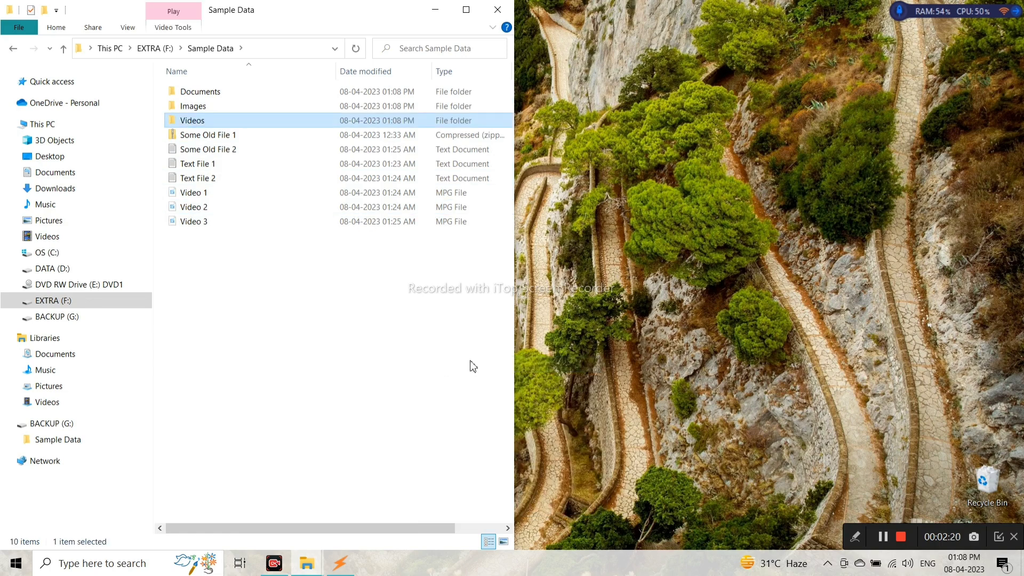
key(Return)
key(ctrl+v)
key(alt+Left)
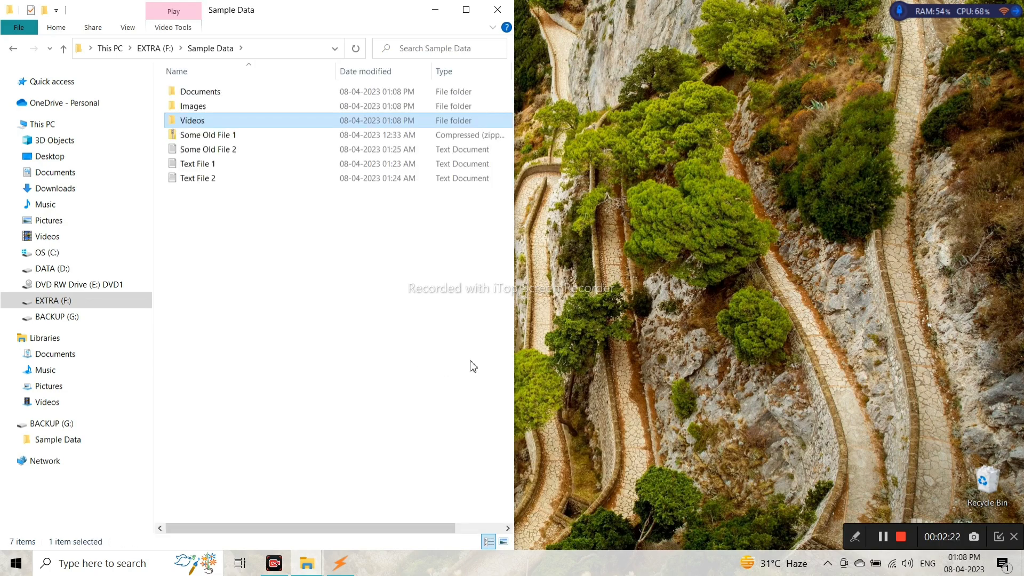
key(Down)
key(Down)
Create an Extra Files folder and move the two old files and two text files into it.
right_click(345, 347)
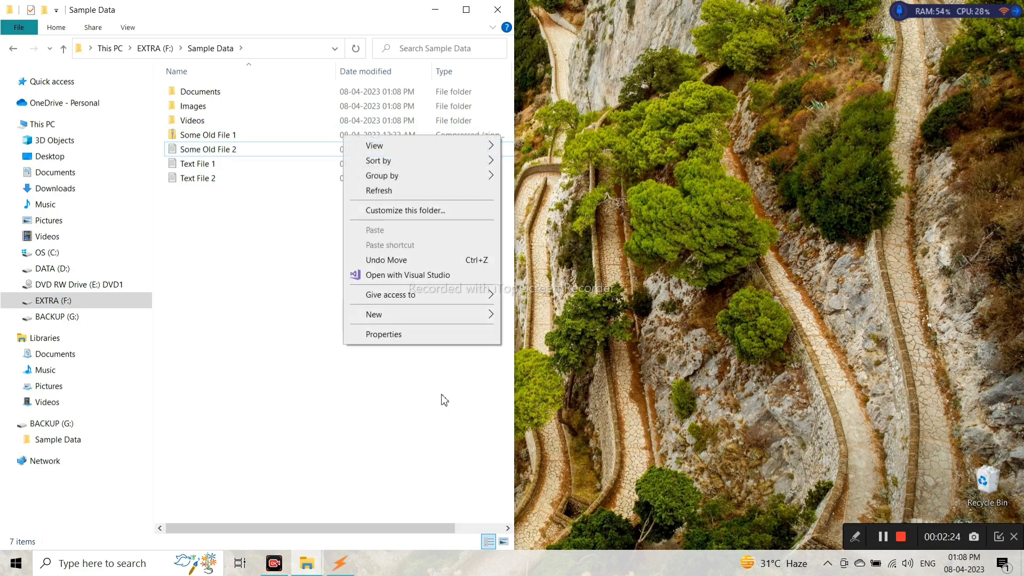
mouse_move(475, 320)
click(507, 319)
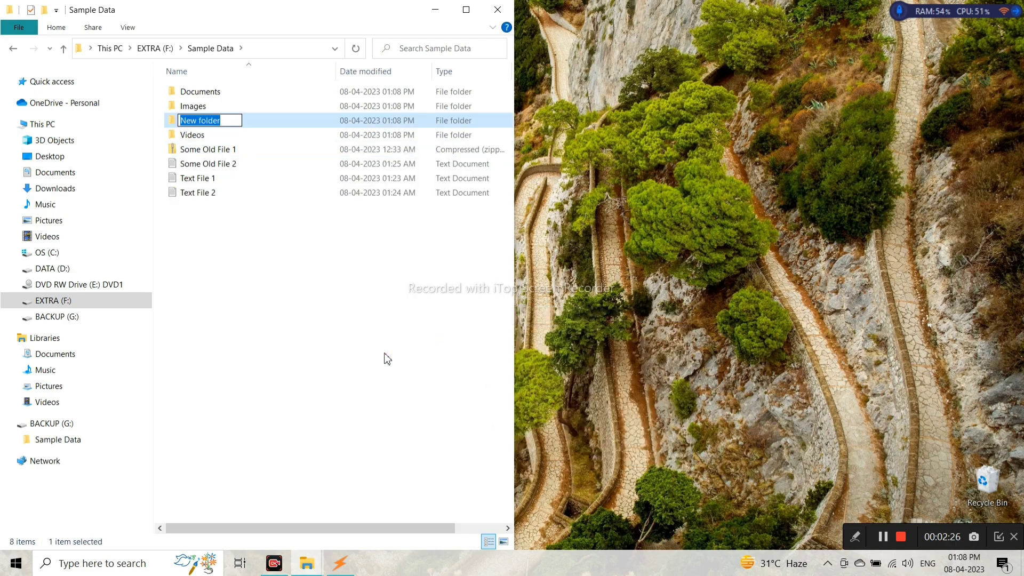
text(Extra Files)
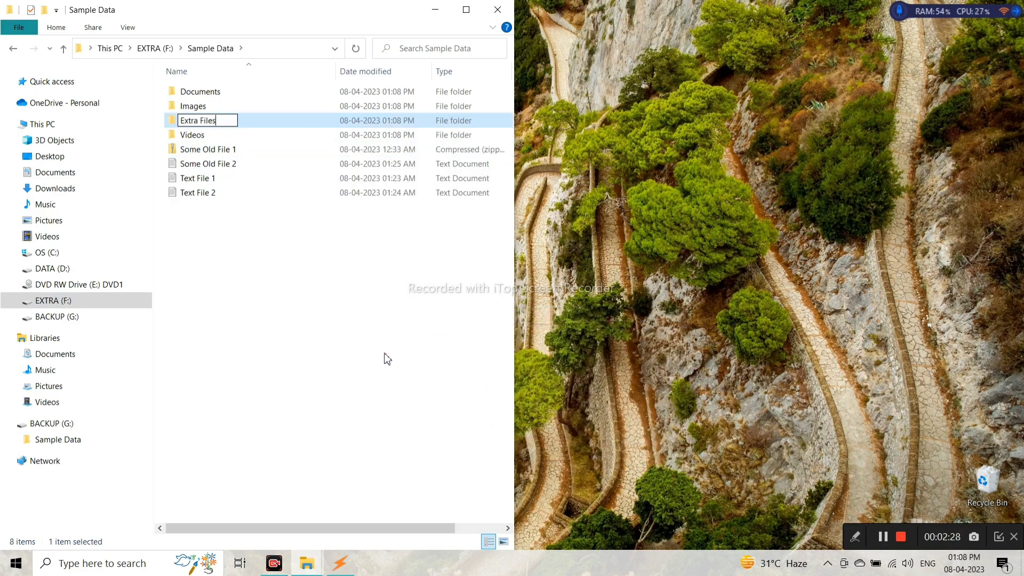
key(Return)
key(Down)
key(Down)
key(Down)
key(shift+Down)
key(shift+Down)
key(shift+Down)
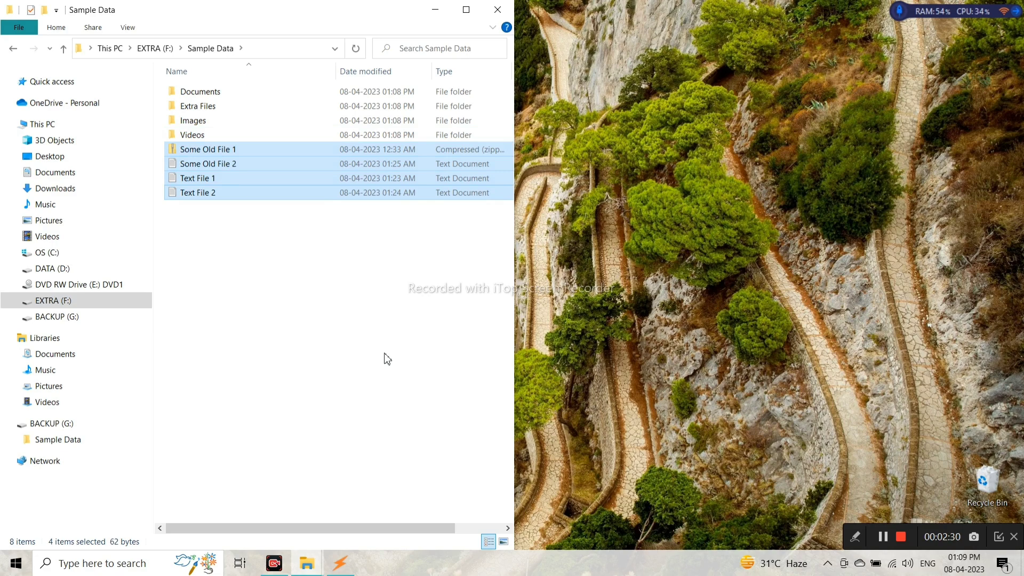
click(298, 263)
double_click(229, 109)
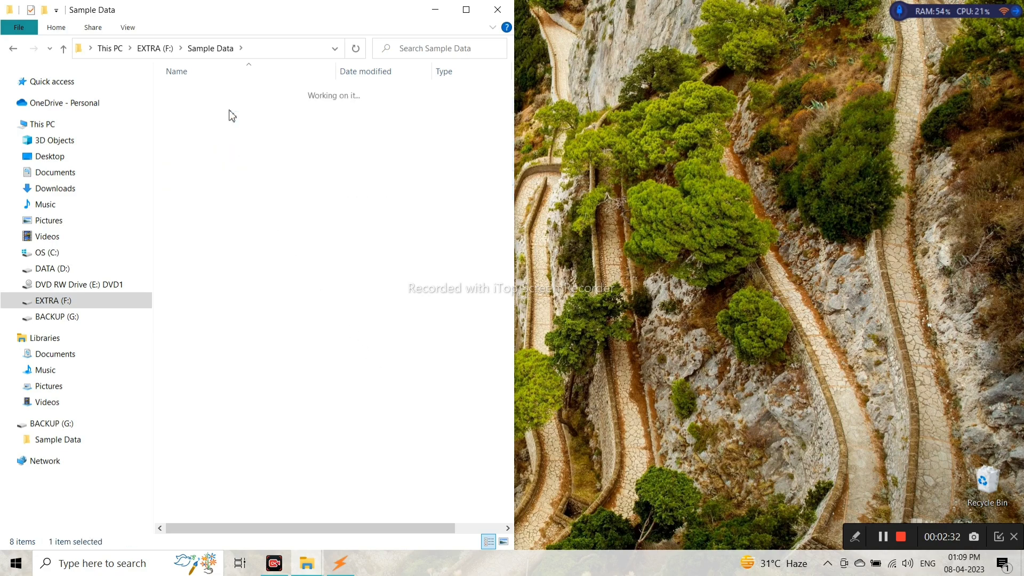
key(ctrl+v)
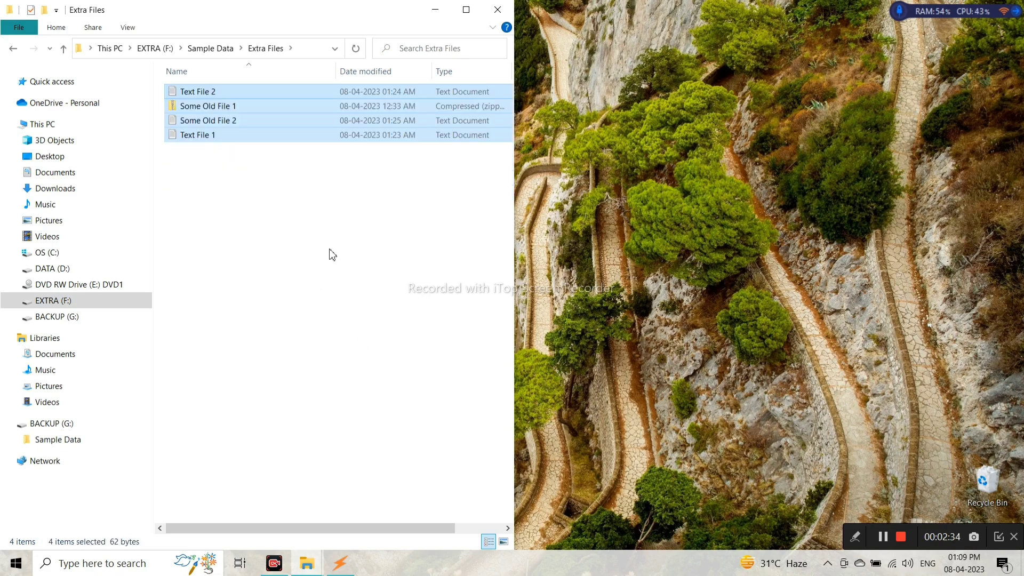
Return to Sample Data, now holding only four folders, and bring the source window forward.
click(331, 254)
click(205, 48)
click(283, 288)
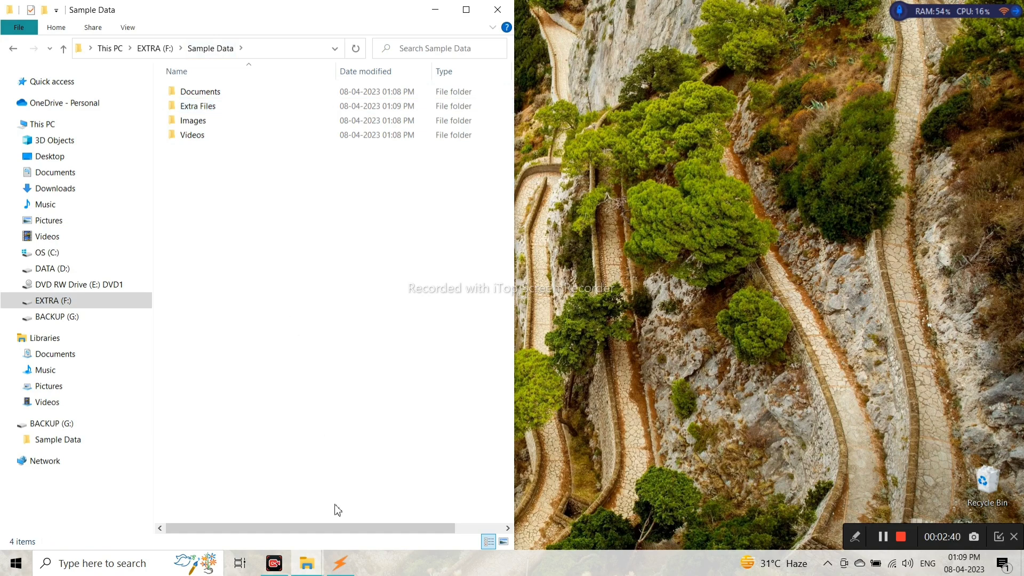
mouse_move(306, 562)
click(292, 494)
Show BACKUP's 13-file Sample Data beside the four-folder Sample Data on EXTRA (F:).
mouse_move(307, 563)
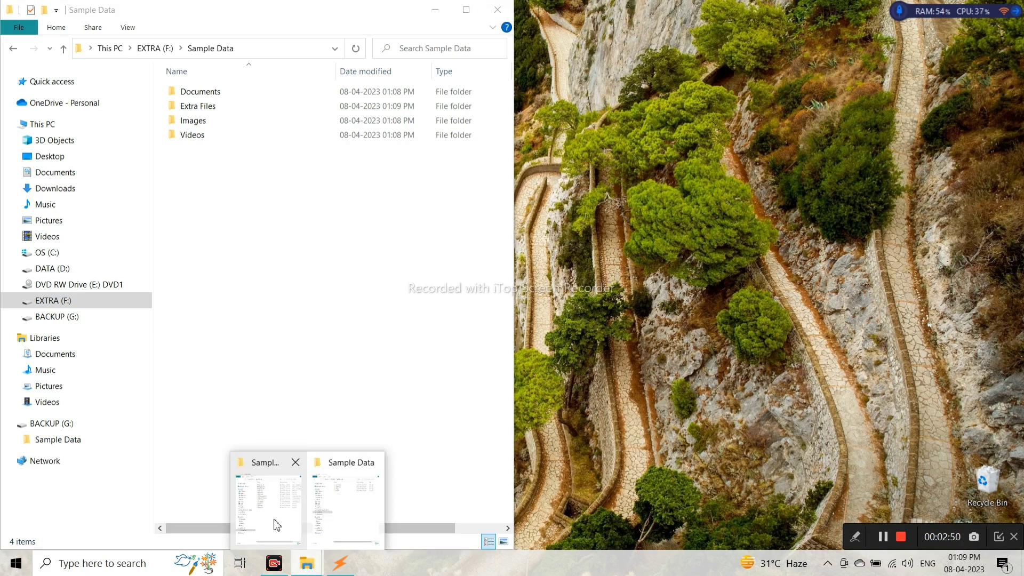
click(345, 498)
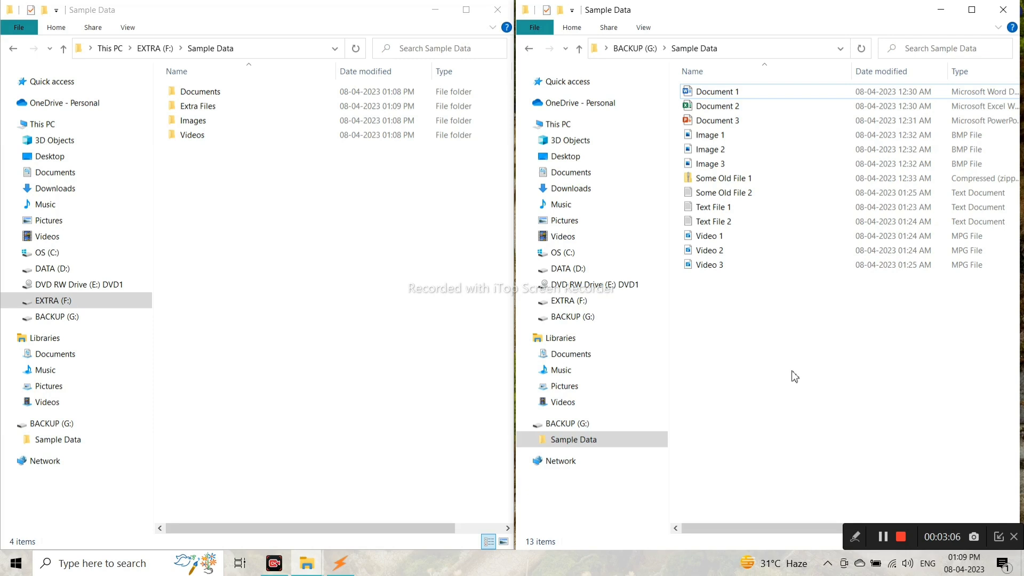
click(643, 50)
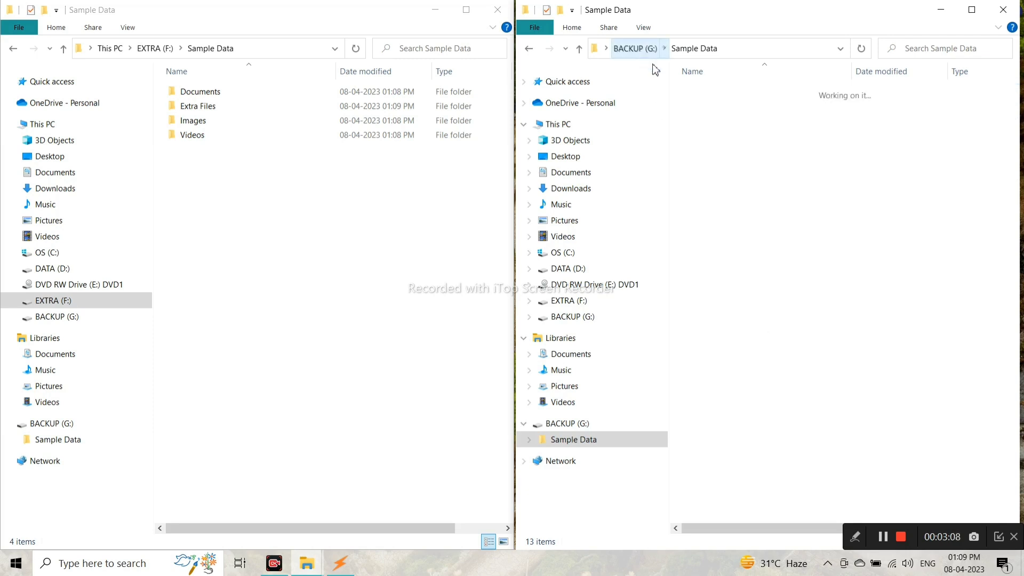
double_click(735, 98)
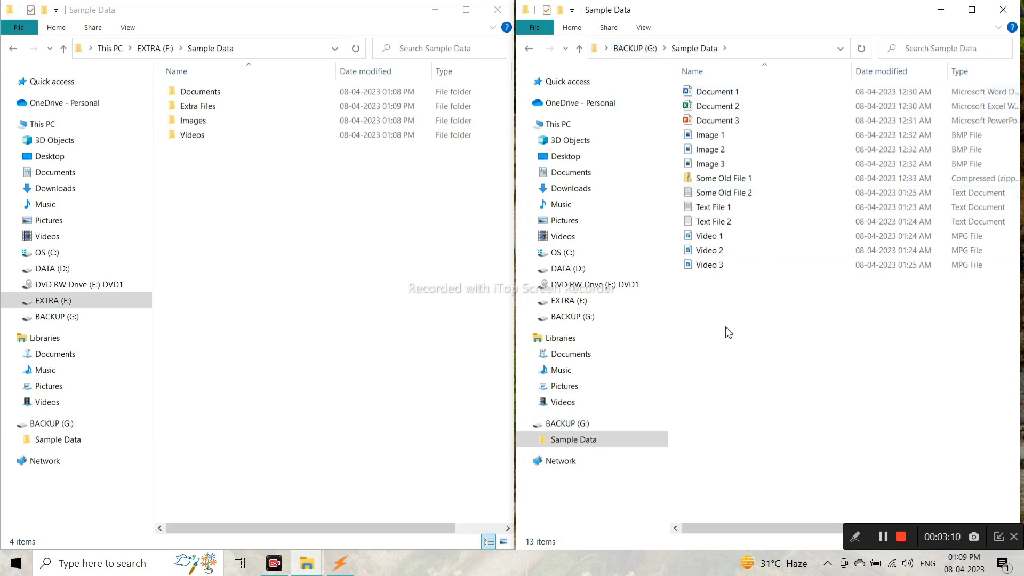
click(163, 49)
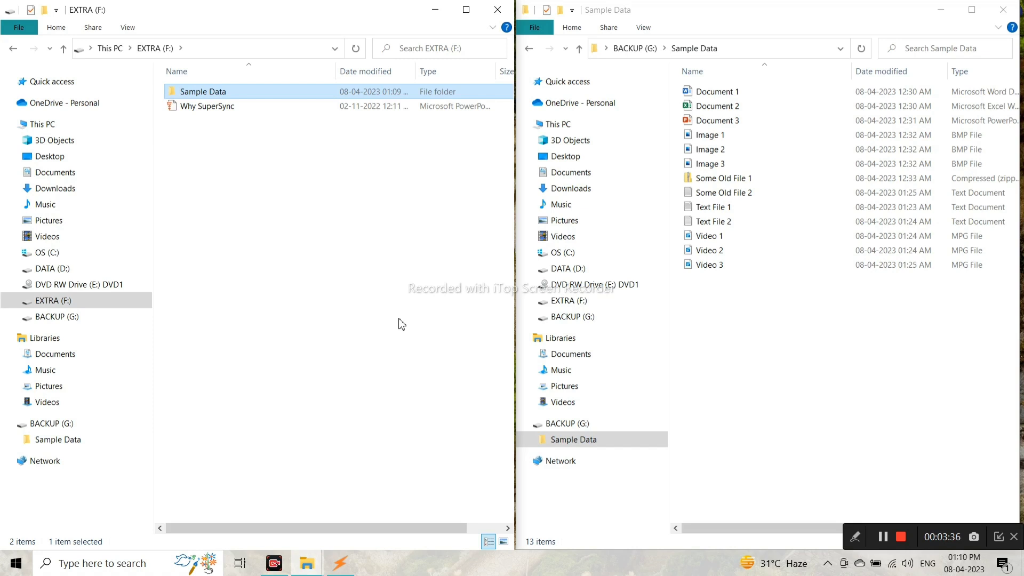
double_click(238, 93)
Bring SuperSync forward and open its Settings dialog to review the deleted-file options.
click(344, 571)
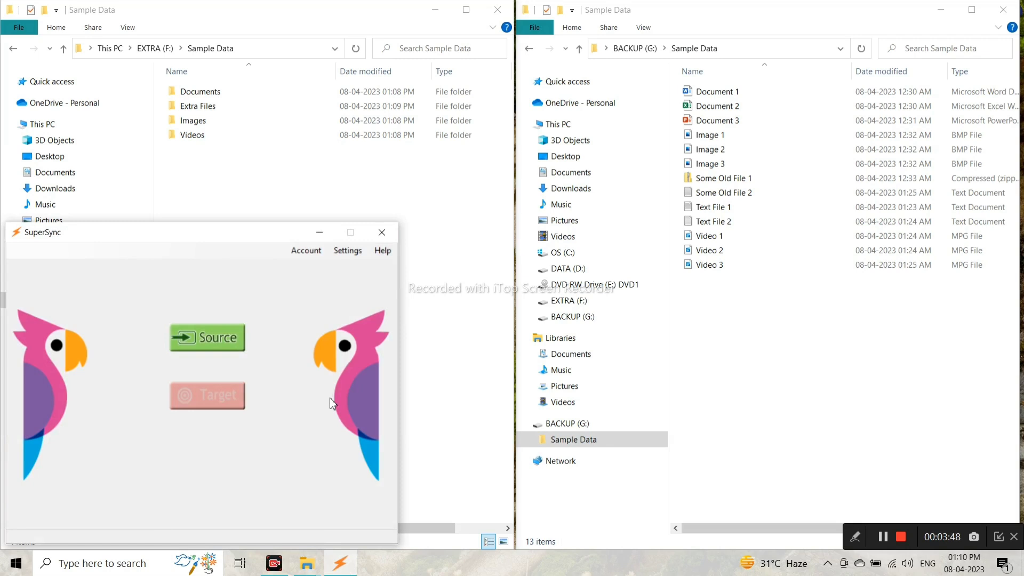
click(347, 253)
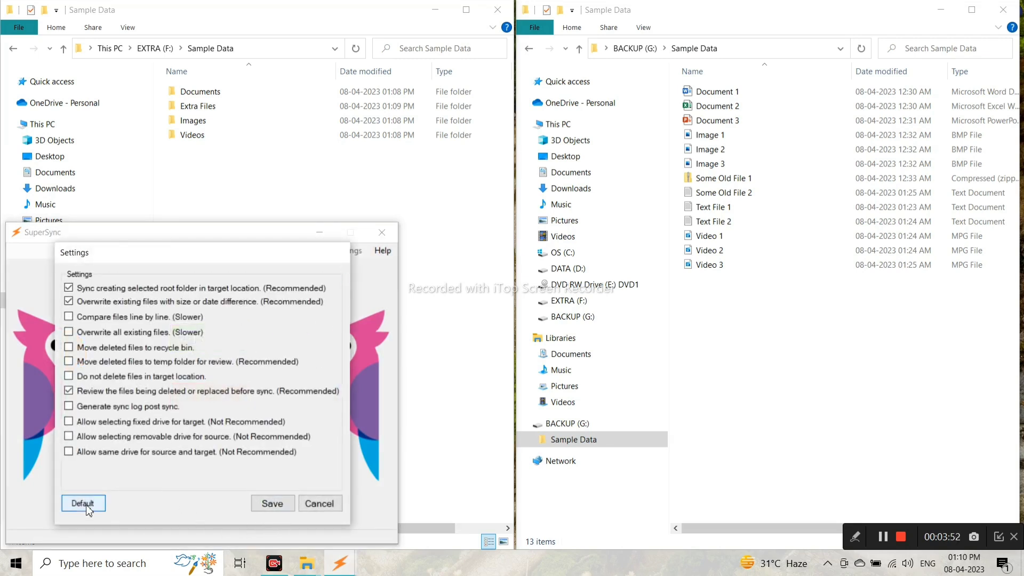
Save SuperSync settings, show the EXTRA (F:) and BACKUP (G:) drive roots, then return to SuperSync.
click(278, 504)
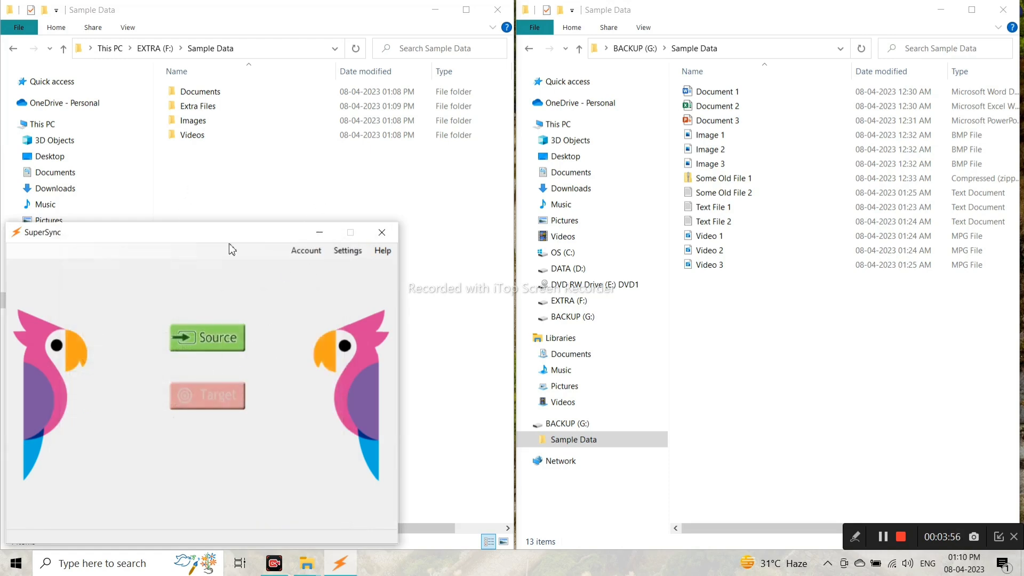
click(257, 203)
click(157, 48)
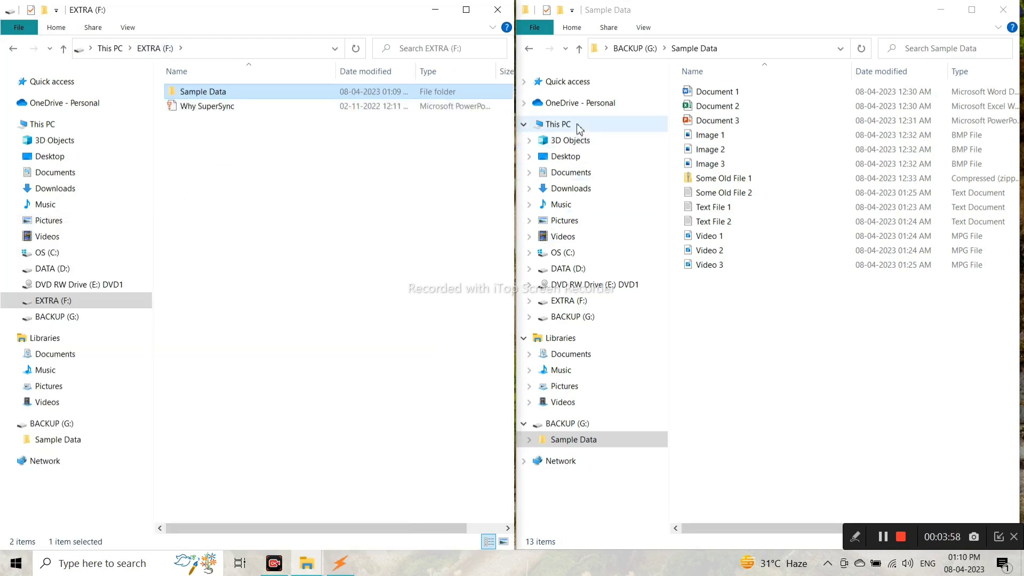
click(624, 49)
key(alt+Tab)
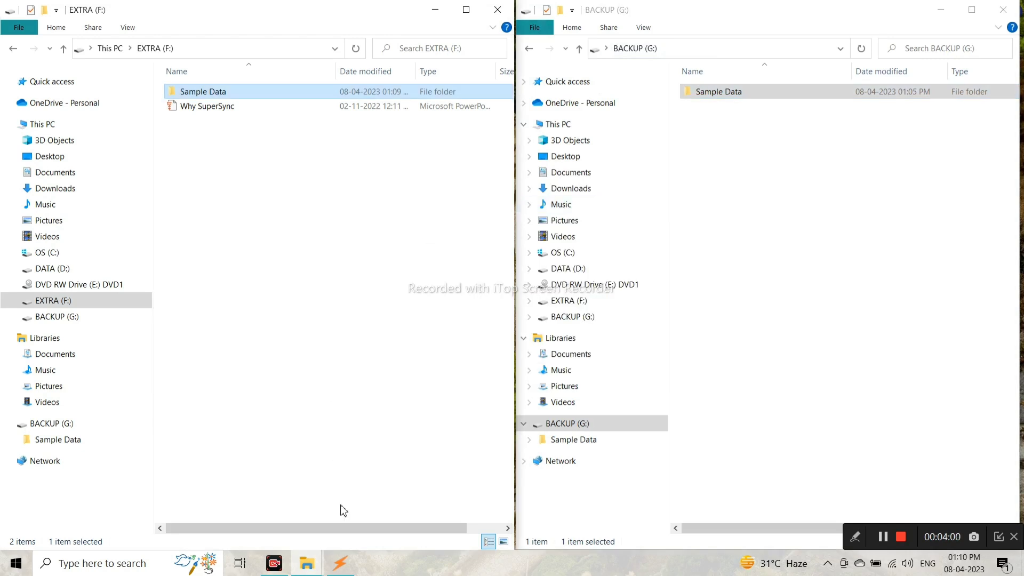
click(339, 563)
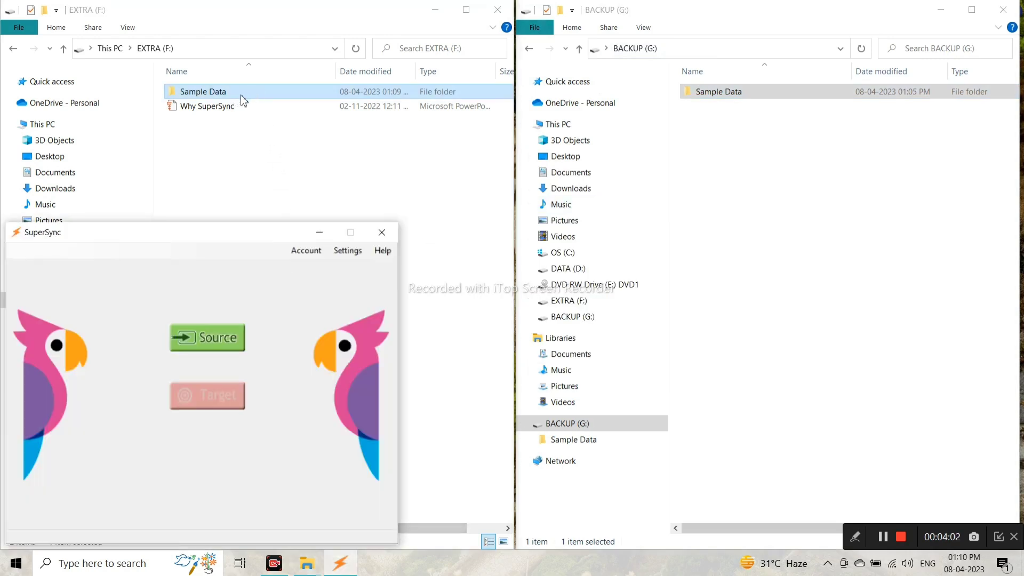
Drop F:\Sample Data into SuperSync as the source and G:\Sample Data as the target.
click(210, 345)
click(209, 340)
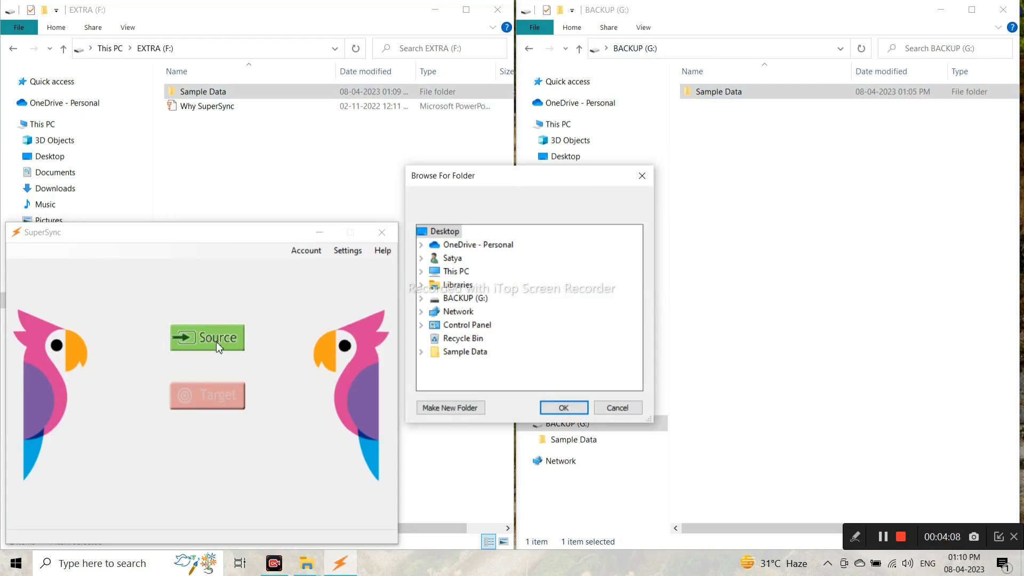
click(617, 408)
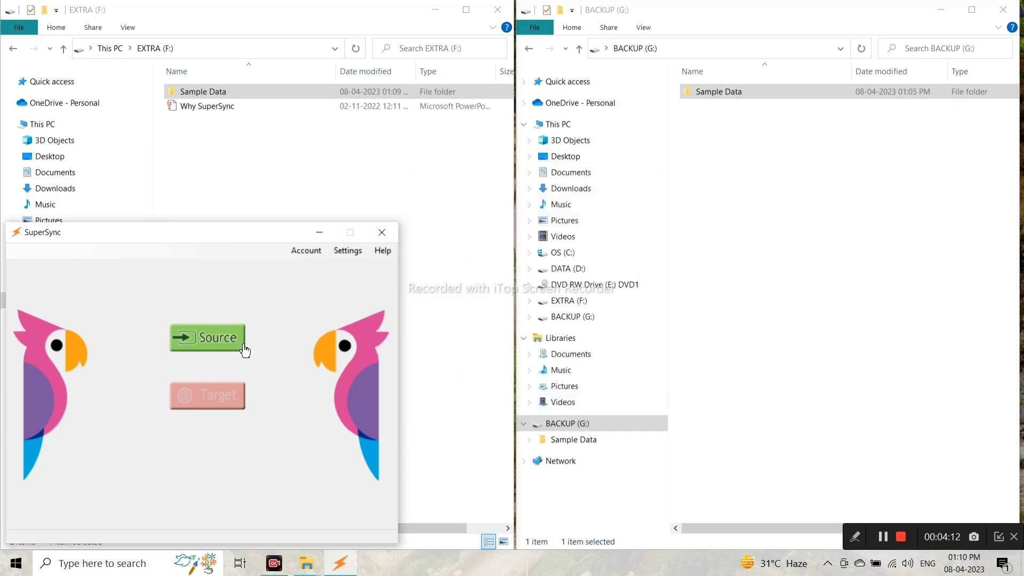
drag(299, 76, 251, 288)
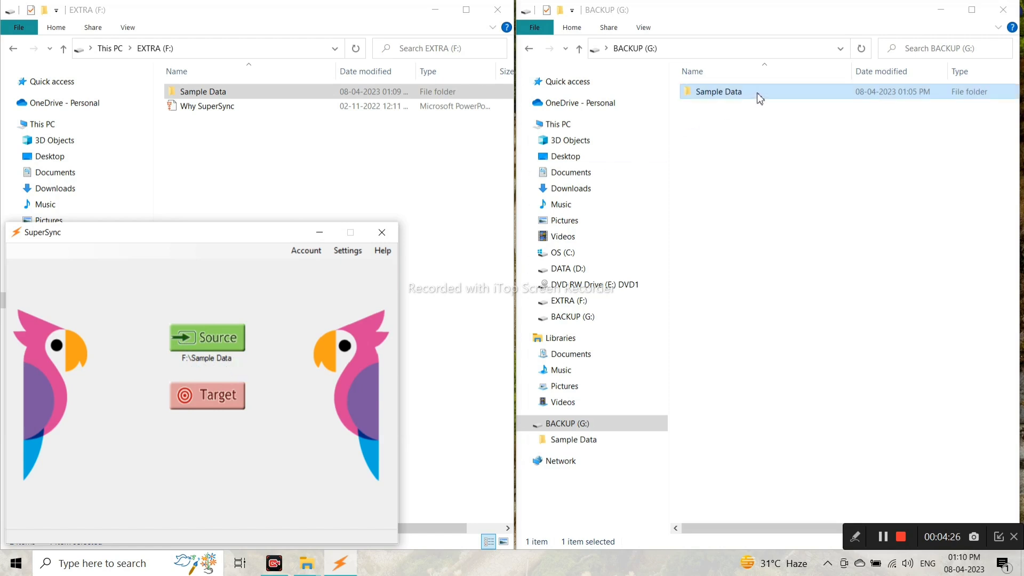
drag(763, 98, 285, 455)
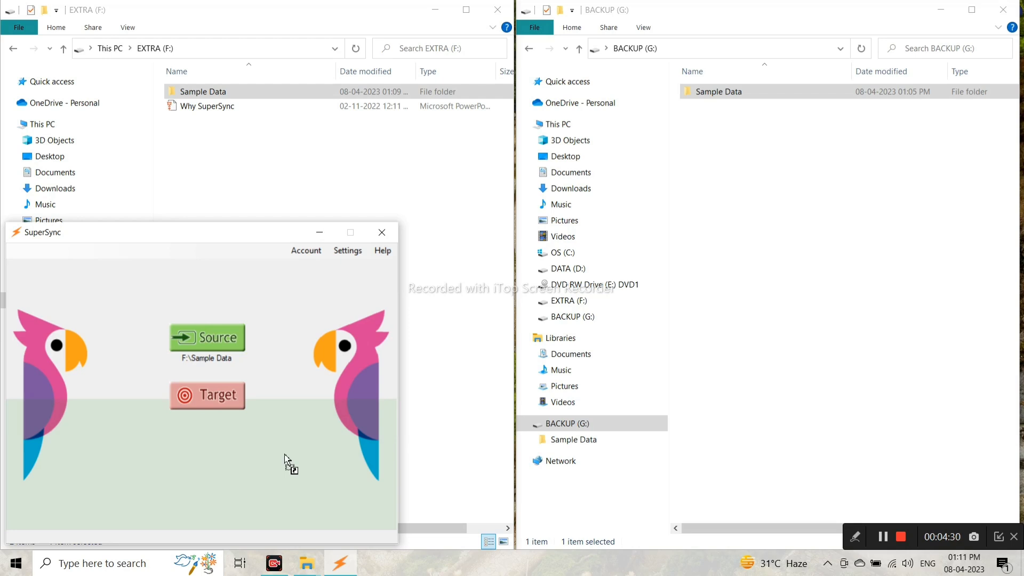
drag(284, 455, 284, 454)
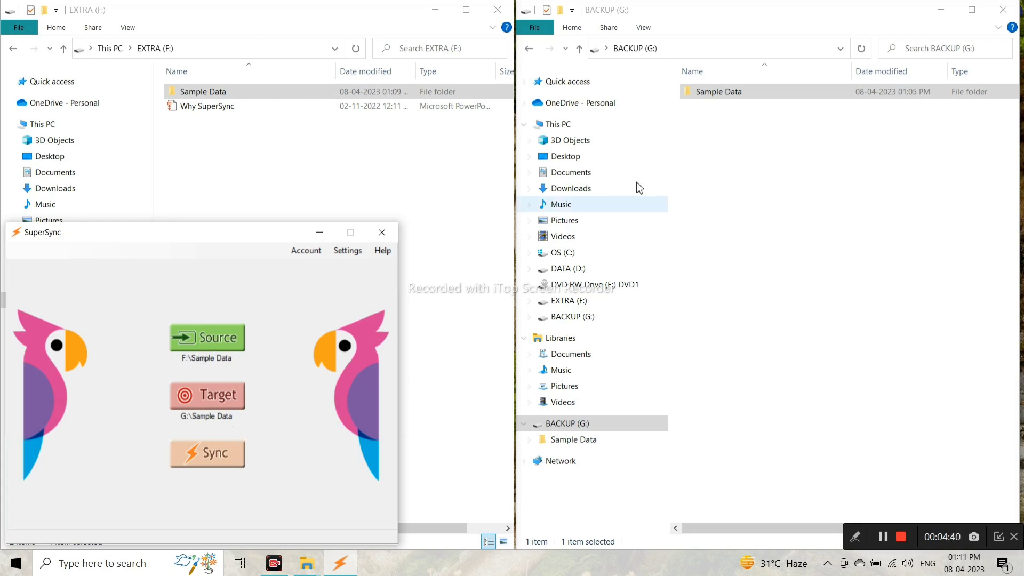
Open Sample Data in both the BACKUP (G:) and EXTRA (F:) windows, then return to SuperSync.
click(721, 92)
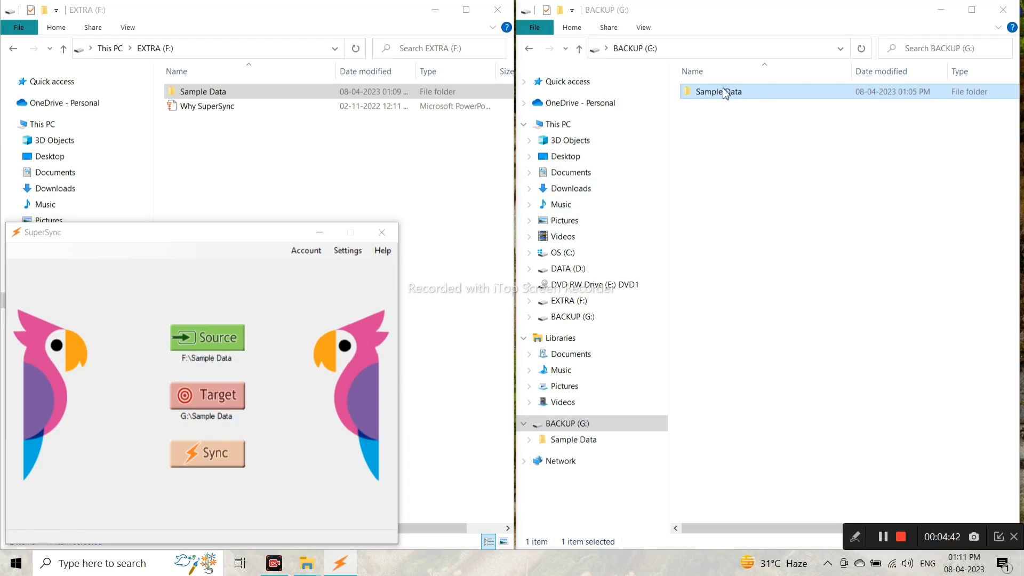
double_click(754, 93)
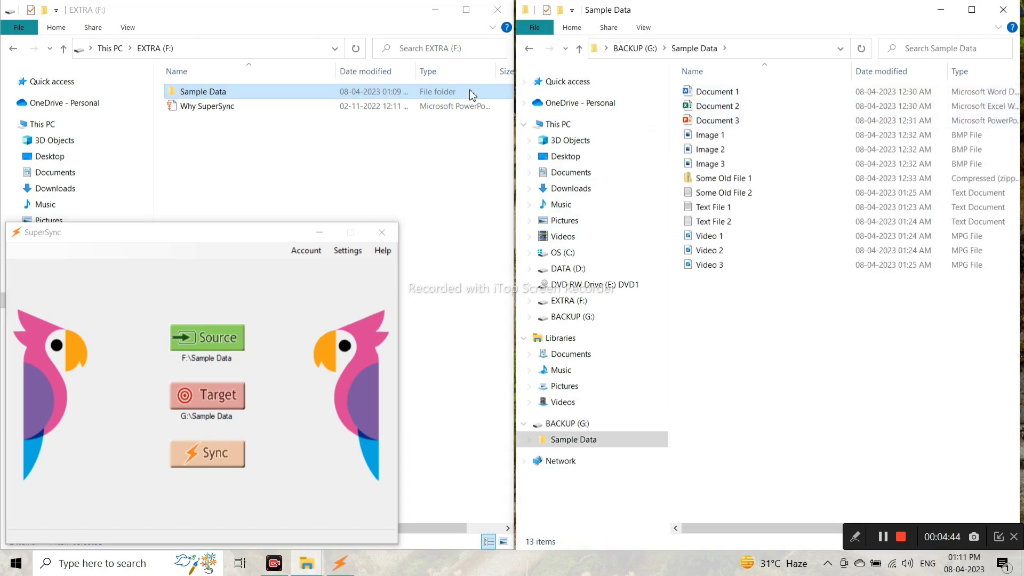
click(282, 100)
double_click(283, 100)
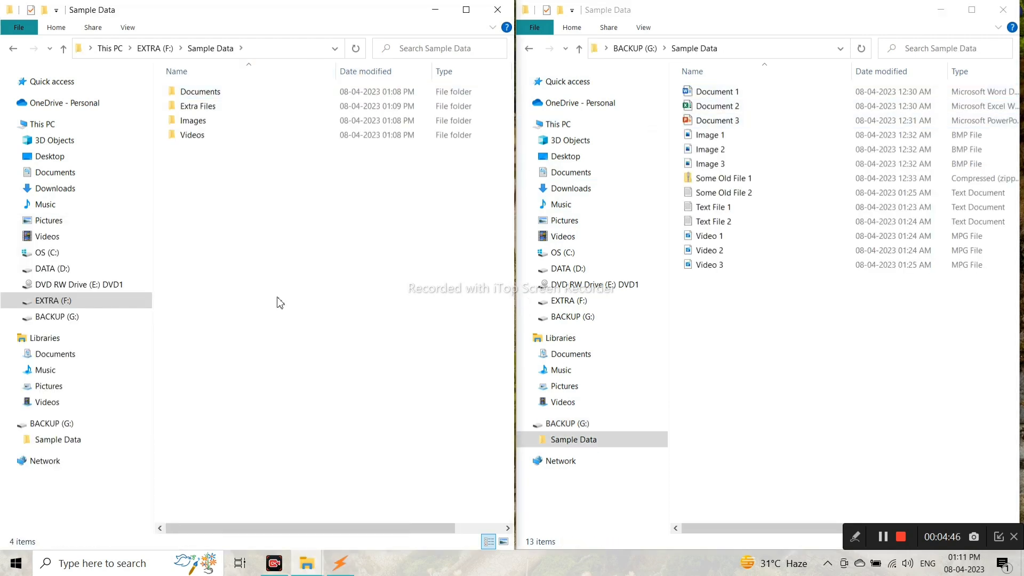
click(340, 563)
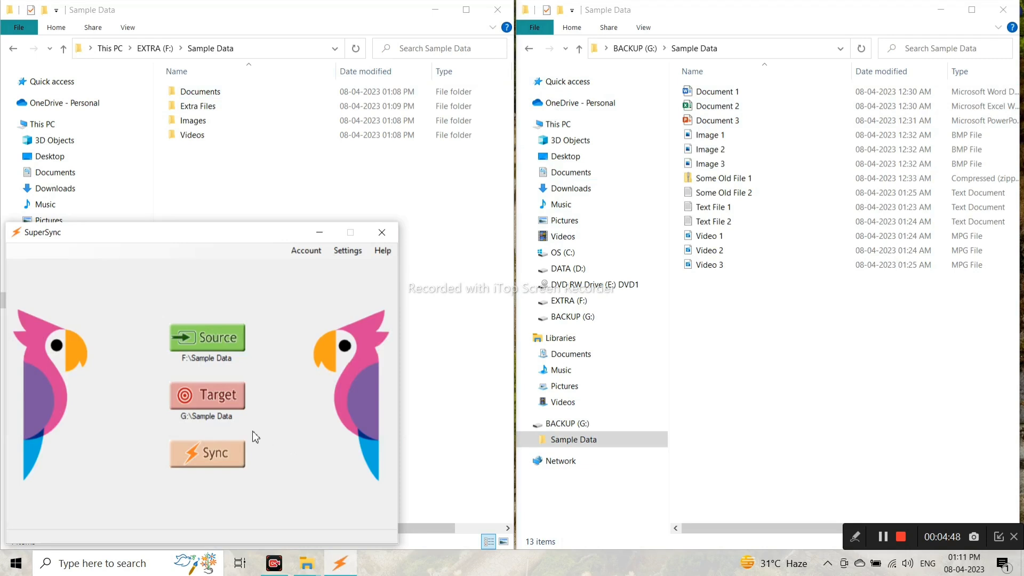
Run the sync, review the 13 file moves in the enlarged list, and continue.
click(225, 463)
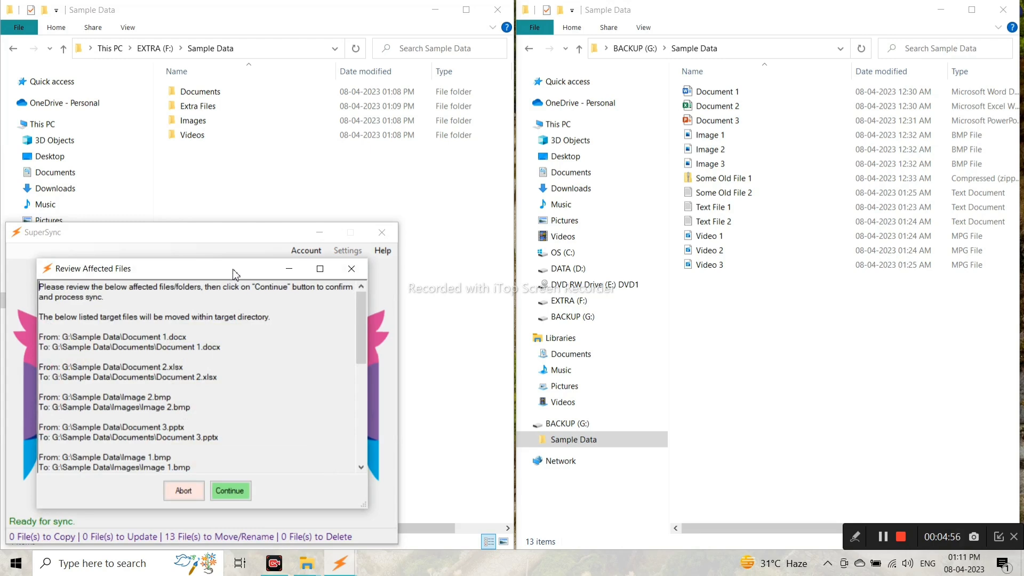
drag(233, 261, 233, 112)
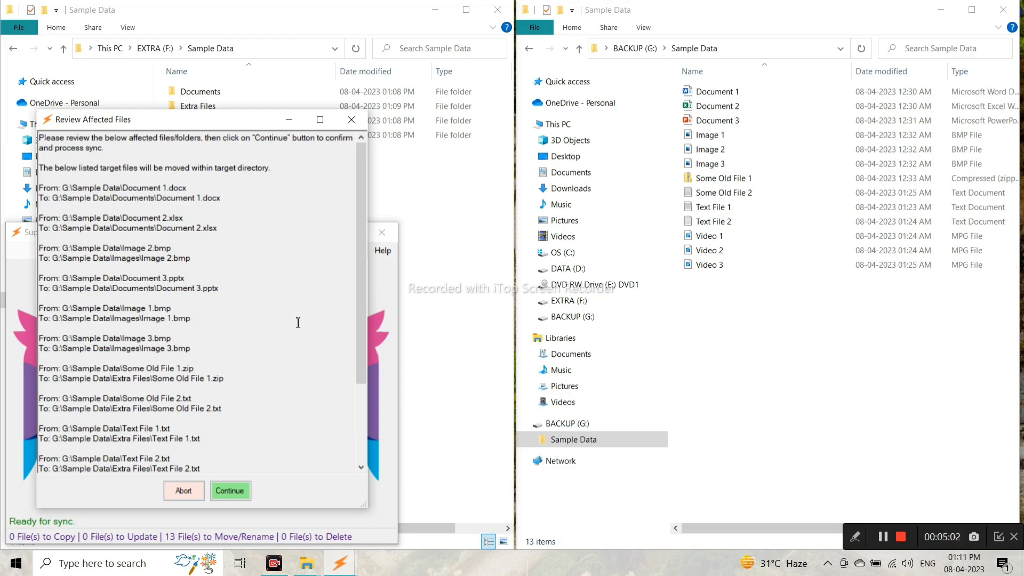
scroll(298, 323, down, 5)
scroll(286, 384, up, 5)
scroll(269, 348, down, 4)
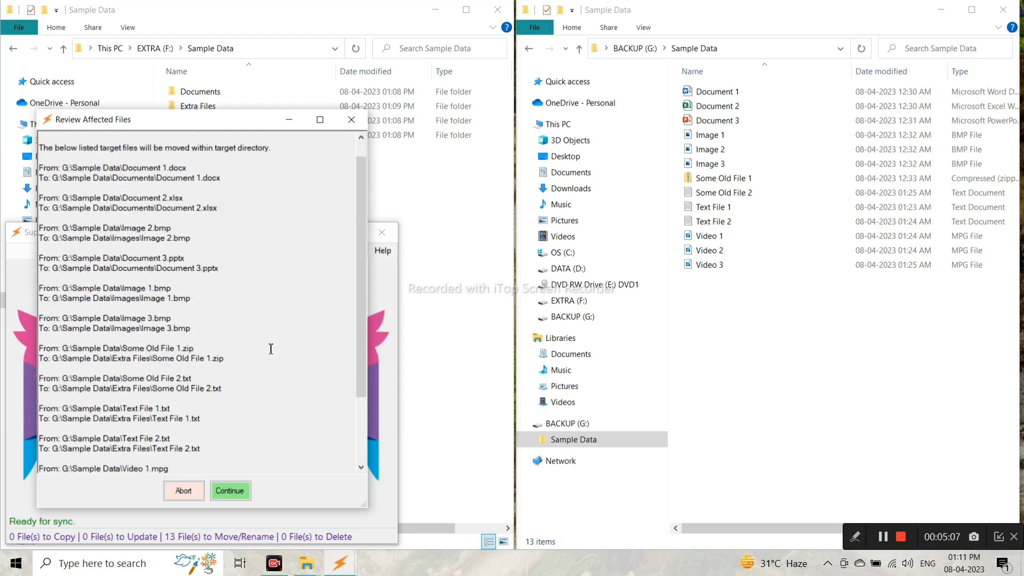
click(236, 491)
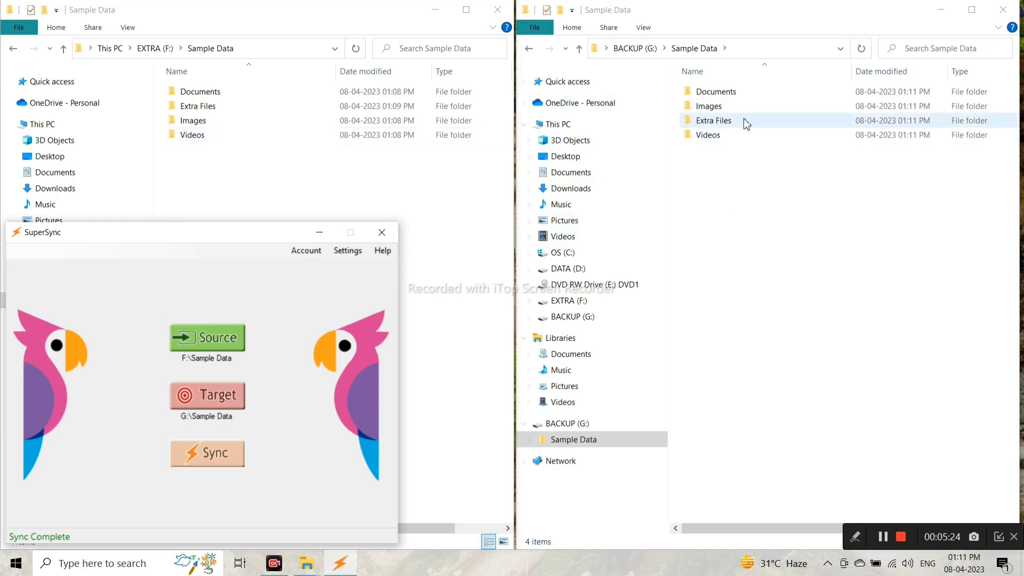
Compare the Documents folders on source and backup, then open the backup Extra Files.
click(244, 98)
double_click(244, 98)
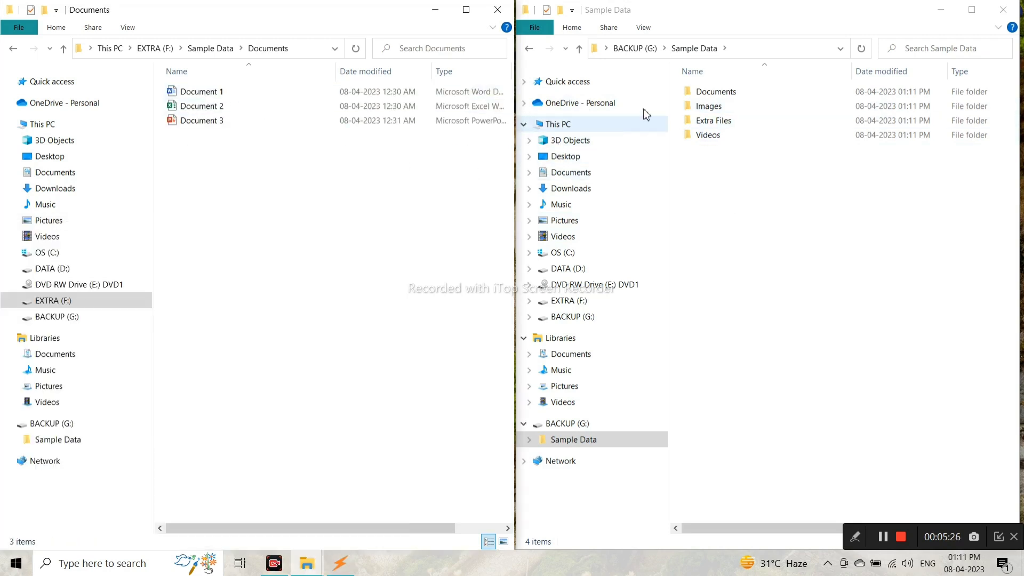
click(747, 99)
double_click(748, 100)
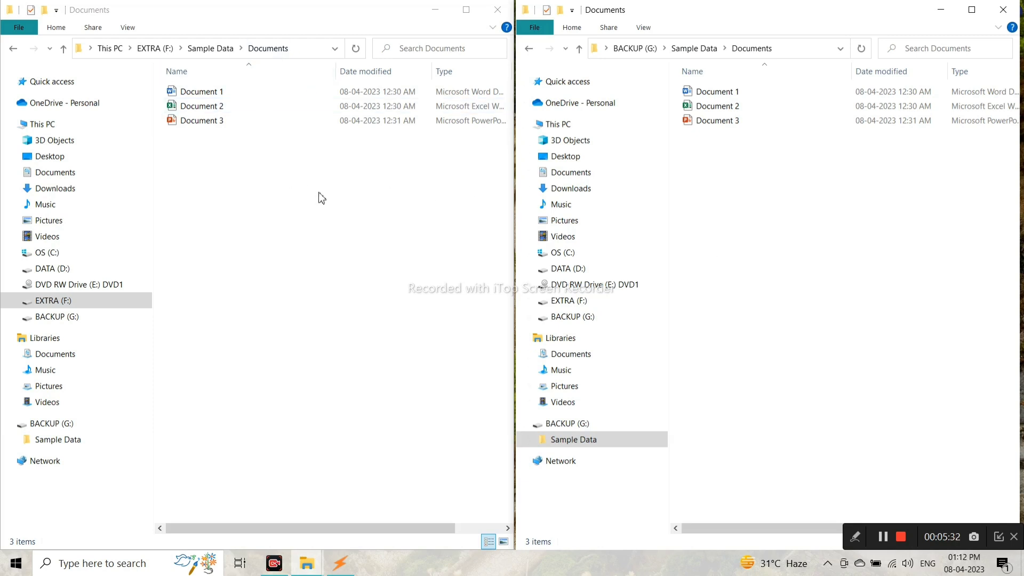
click(695, 48)
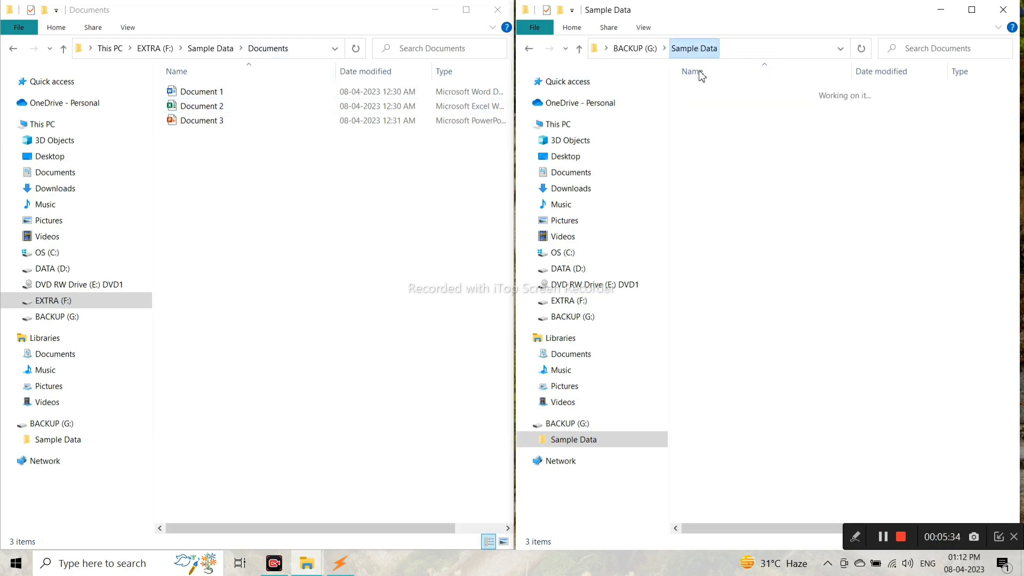
click(708, 108)
double_click(708, 108)
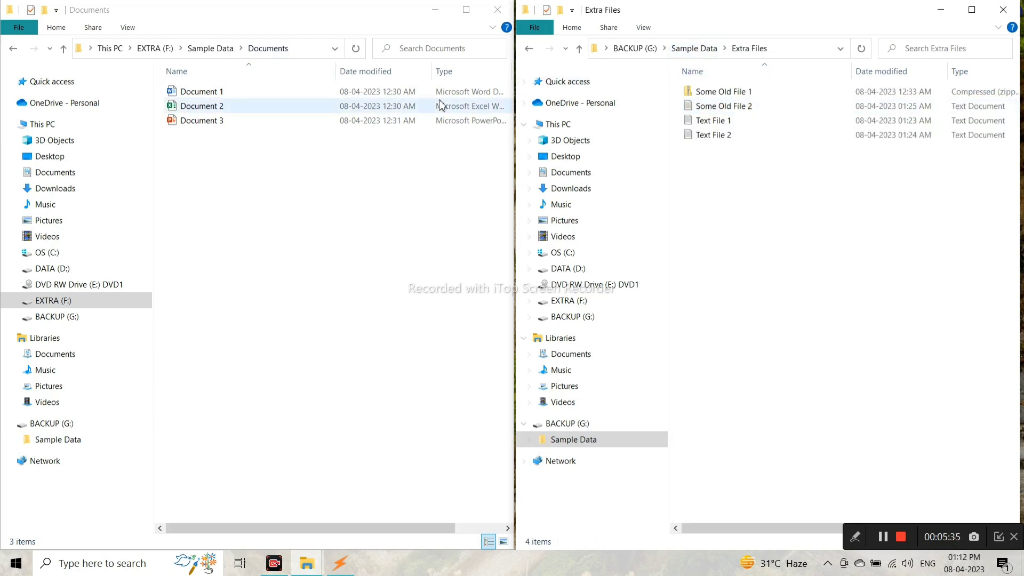
Compare the Extra Files and Images folders between source and backup.
click(213, 48)
double_click(218, 107)
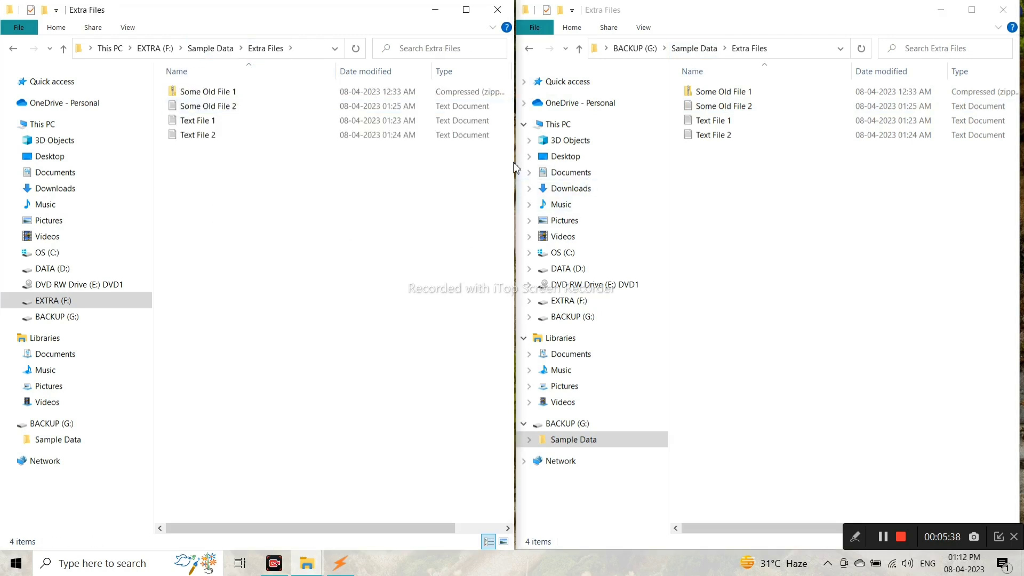
click(692, 48)
double_click(709, 121)
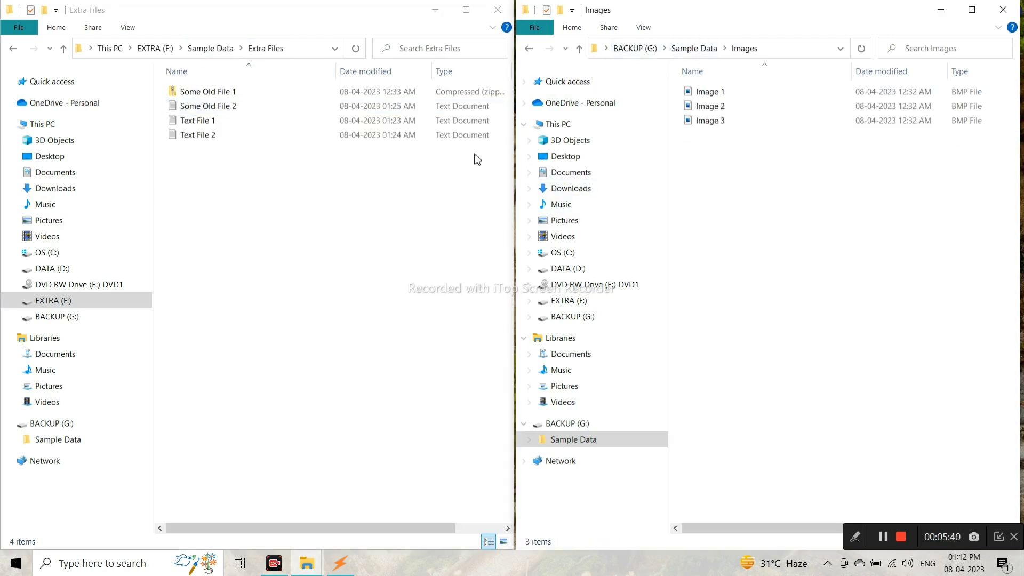
click(213, 55)
double_click(222, 124)
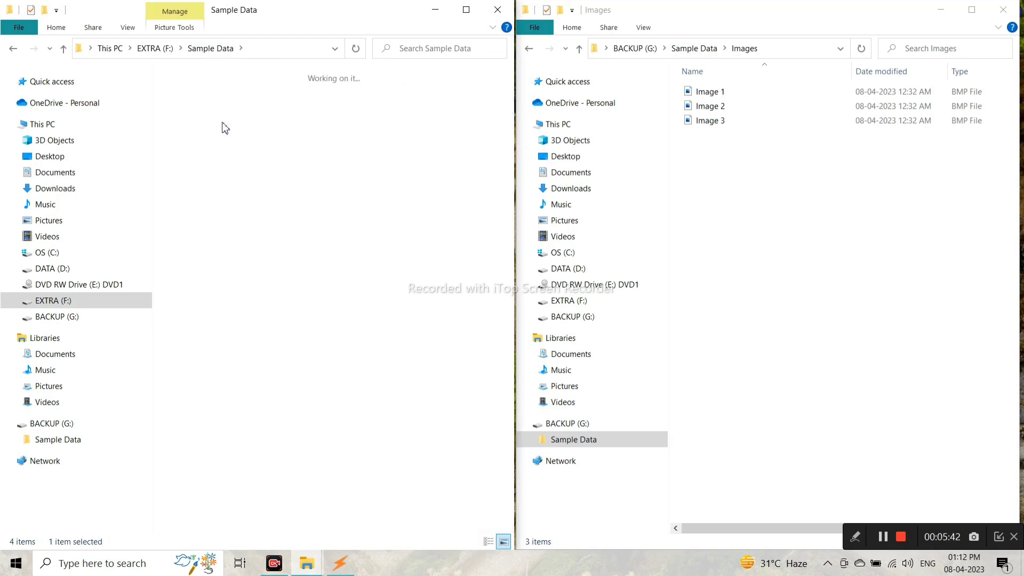
click(206, 51)
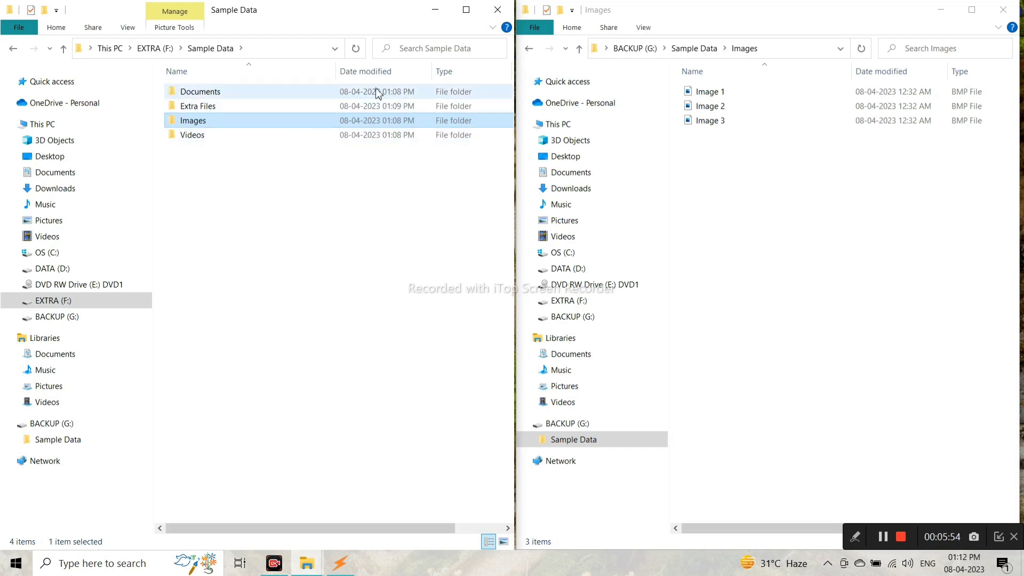
Compare the Images and Videos folders between source and backup.
double_click(269, 128)
click(213, 48)
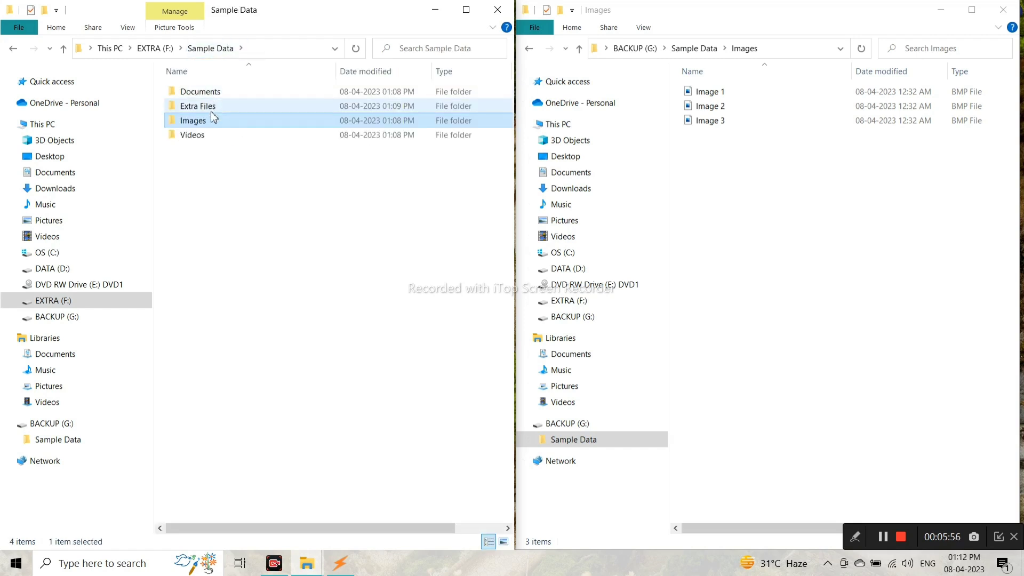
double_click(224, 140)
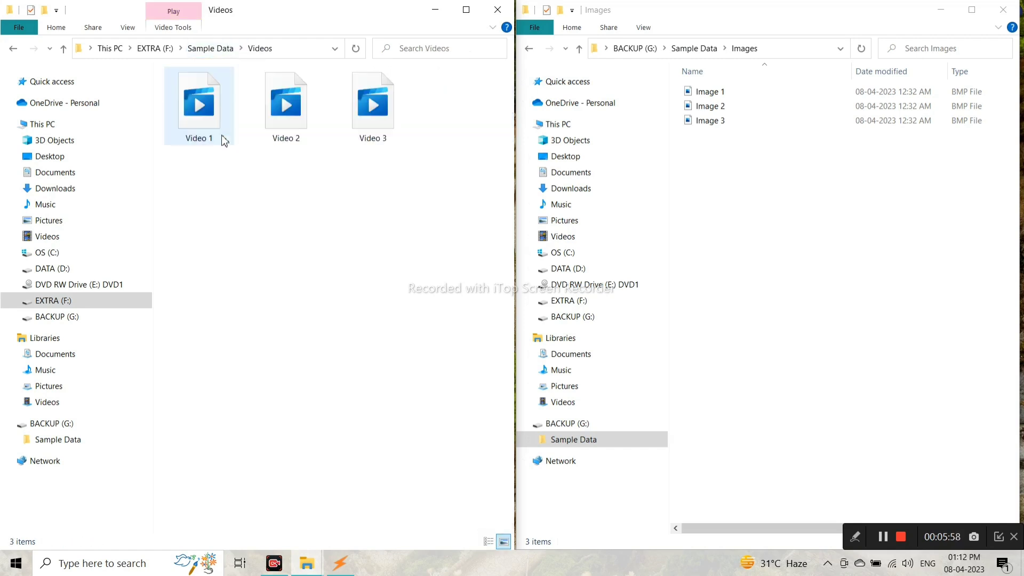
click(213, 48)
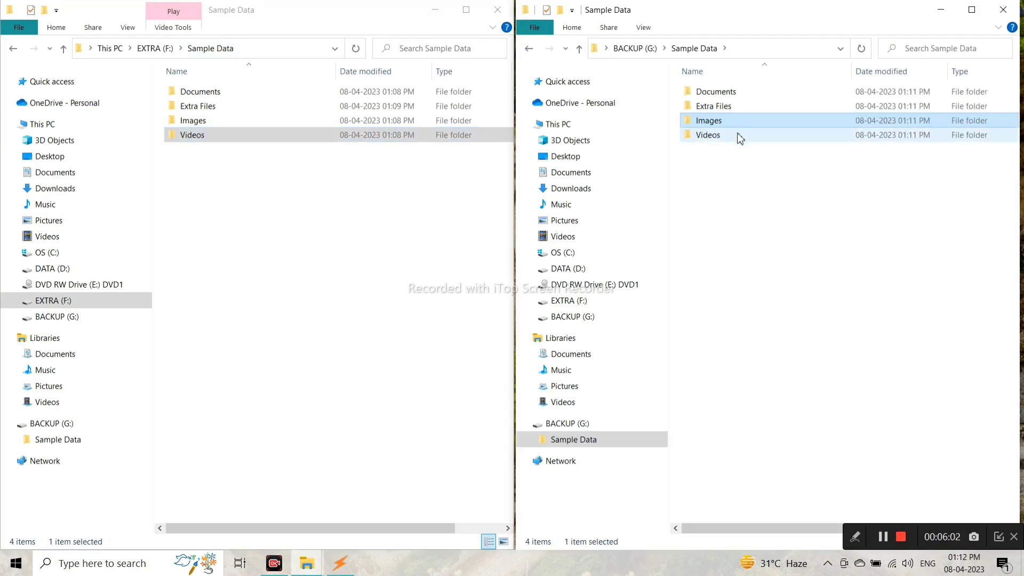
double_click(741, 137)
click(224, 141)
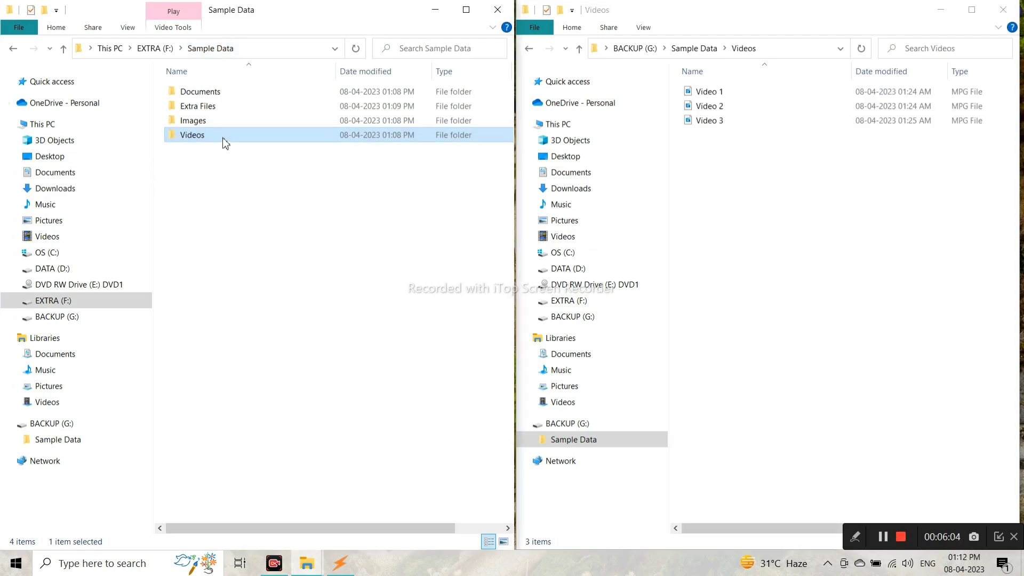
double_click(224, 141)
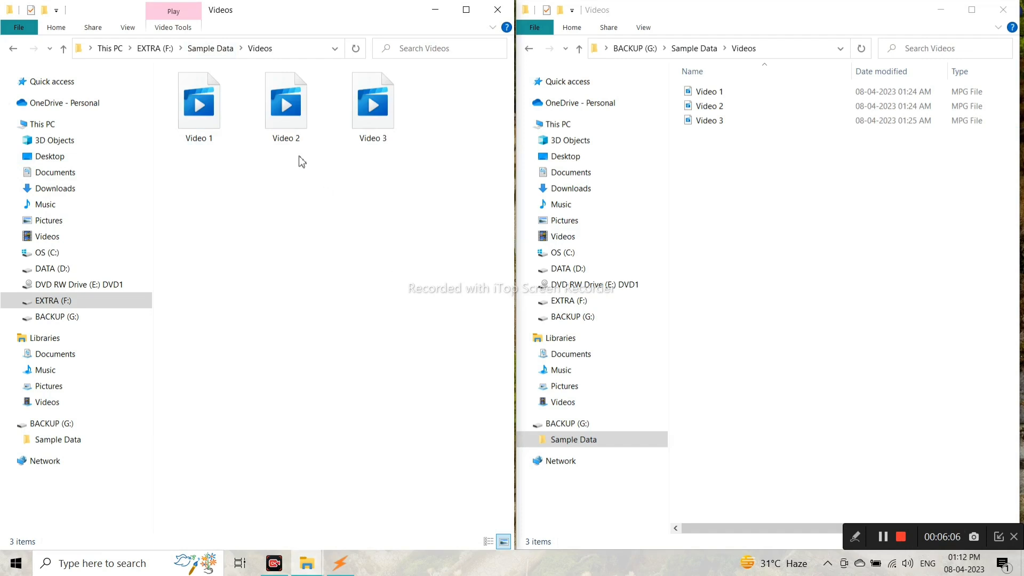
click(209, 48)
click(664, 48)
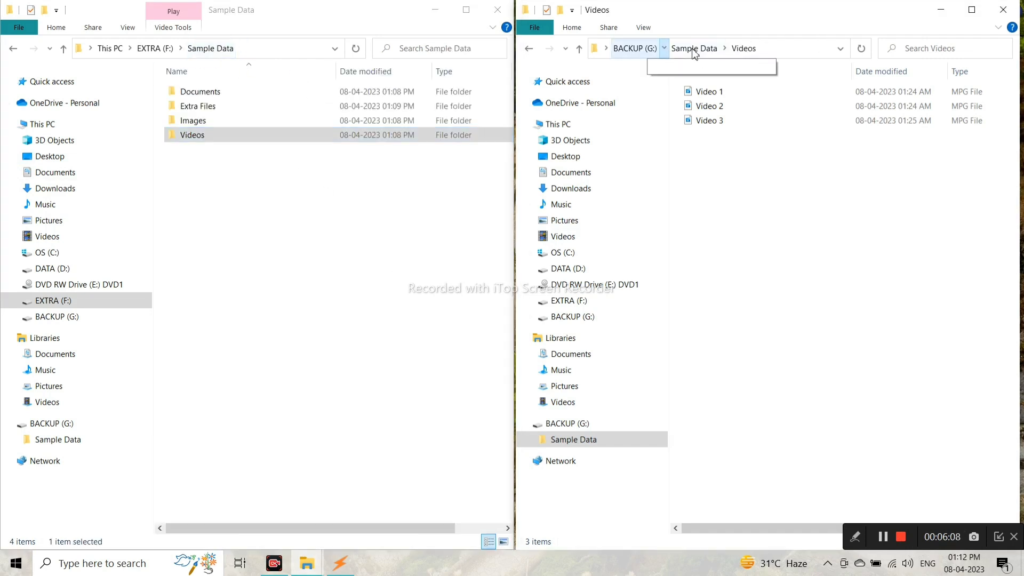
click(694, 49)
click(694, 47)
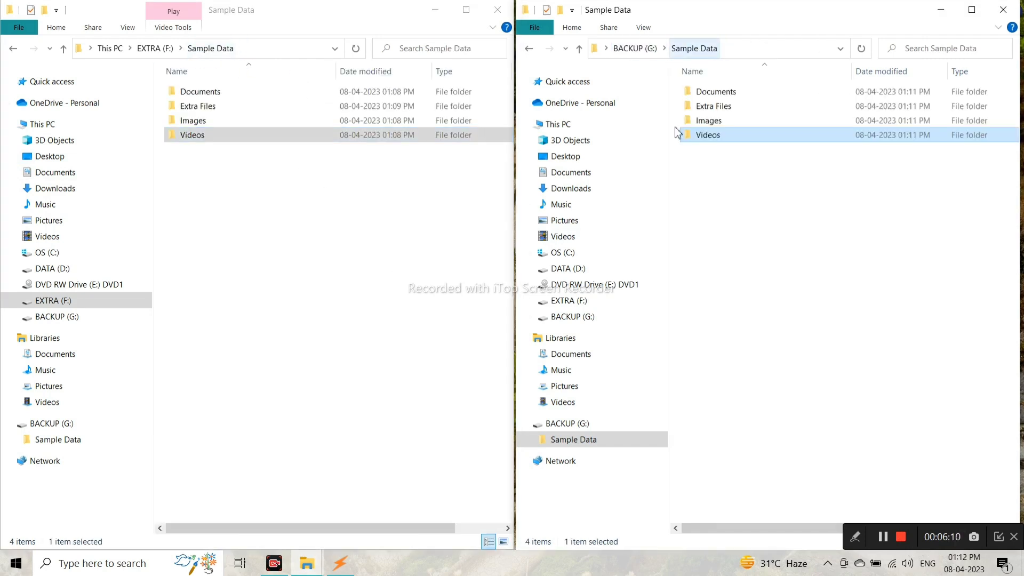
Show Extra Files on both drives side by side and select Some Old File 1 in the source.
click(271, 192)
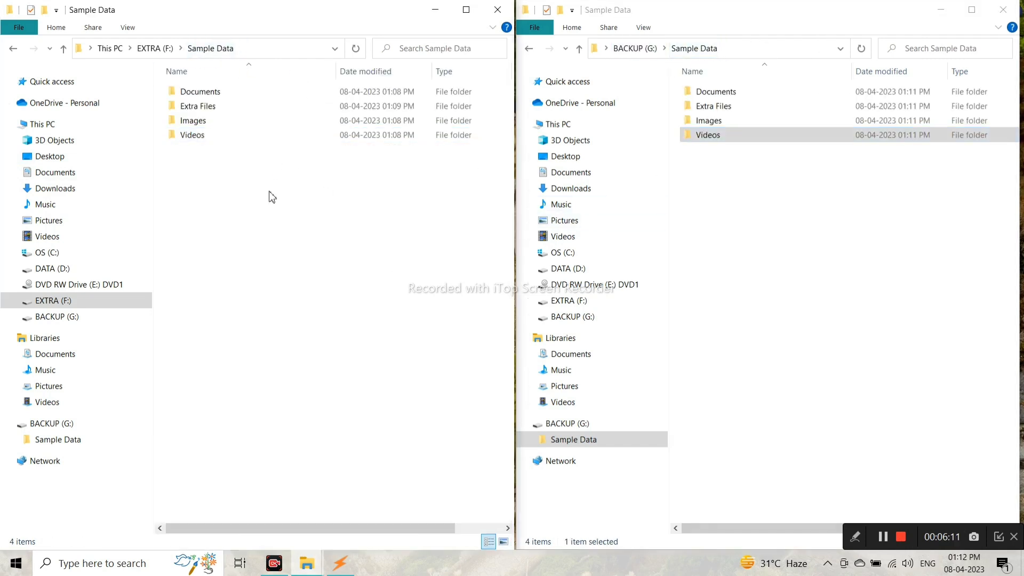
double_click(213, 106)
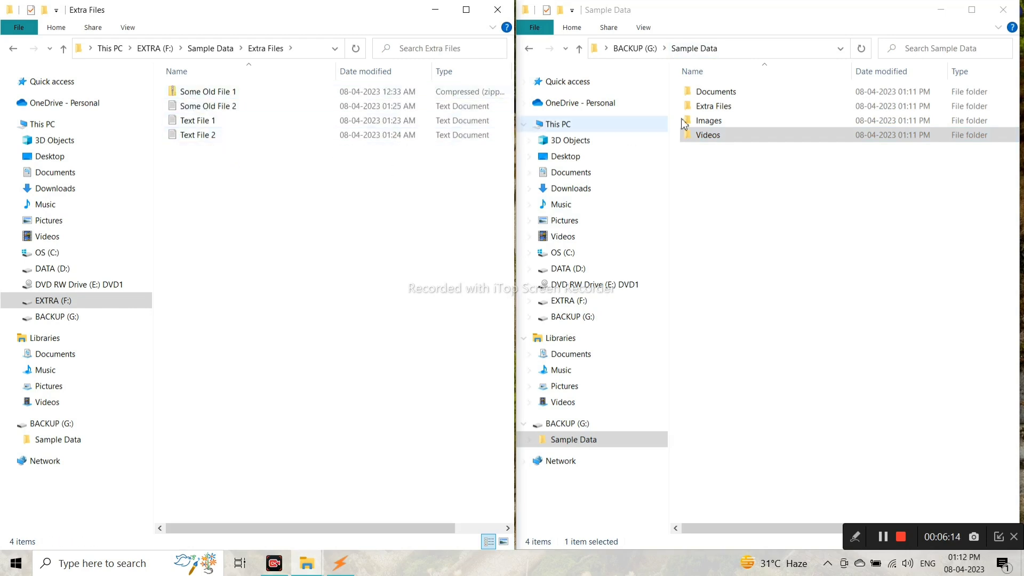
double_click(713, 106)
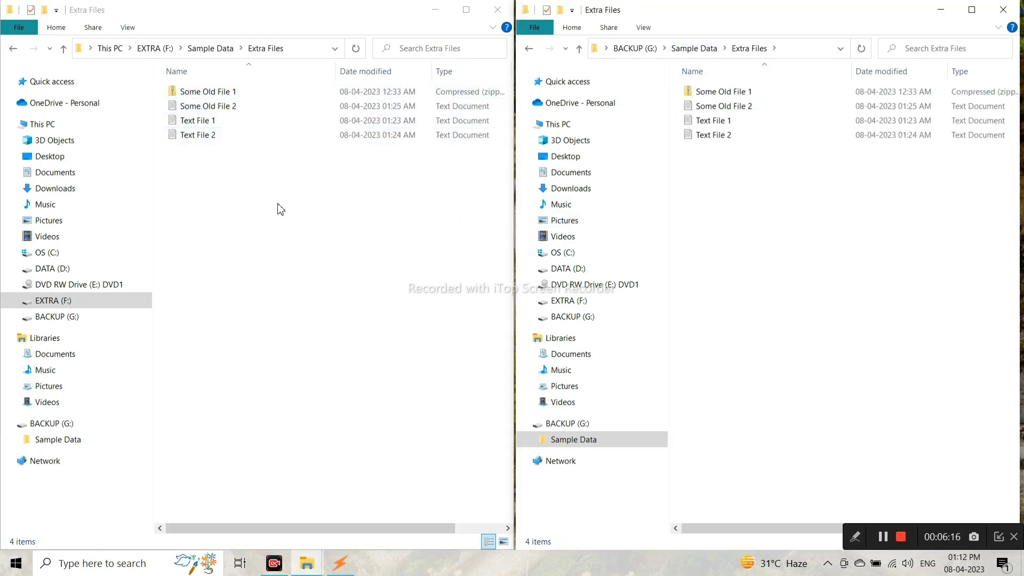
click(279, 208)
click(259, 95)
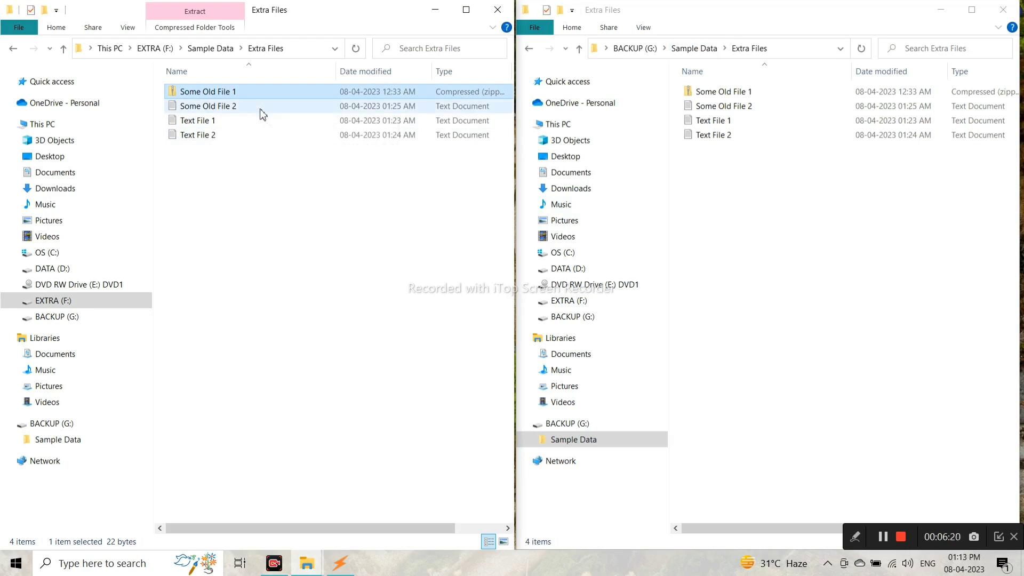
Select Some Old File 2 along with Some Old File 1 and delete both from EXTRA (F:).
ctrl+click(253, 108)
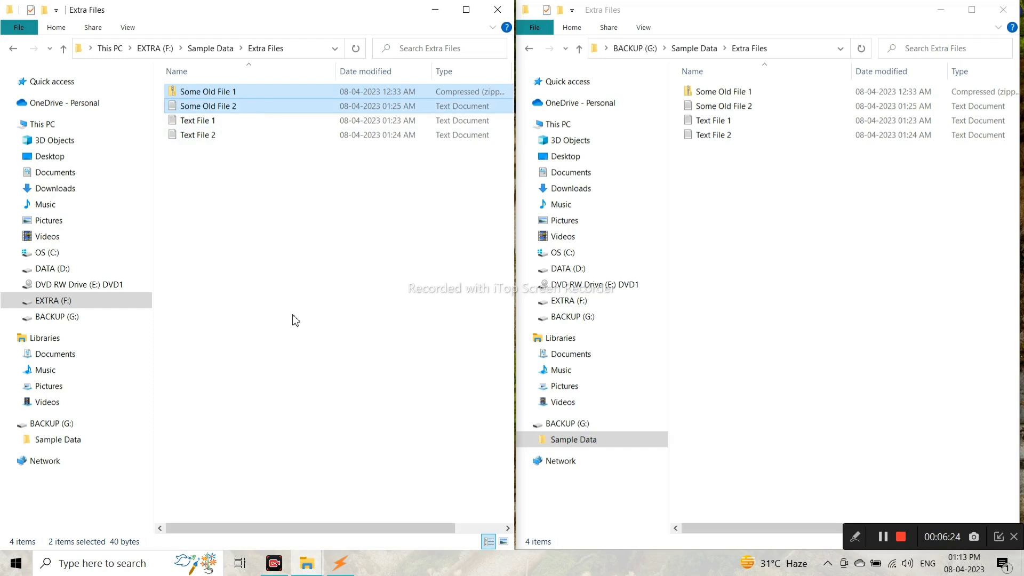
key(Delete)
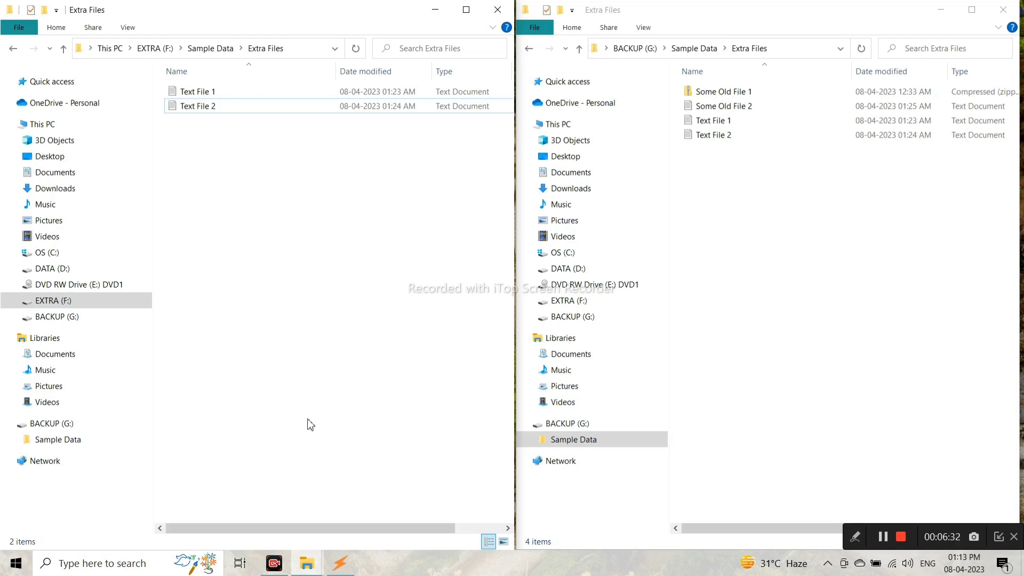
Create a text document named New Text File containing 'New' and save it.
right_click(305, 459)
mouse_move(404, 427)
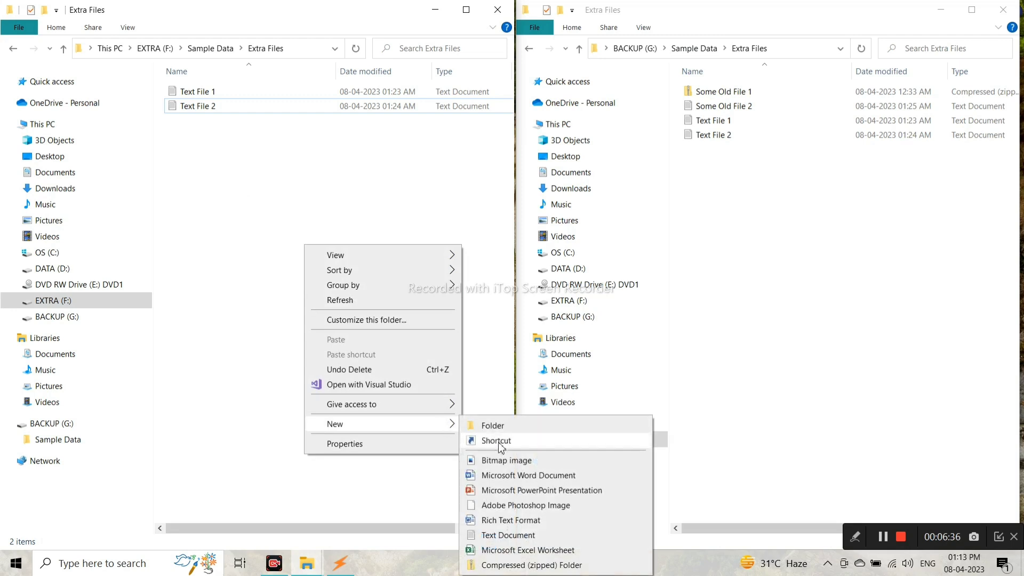
click(513, 537)
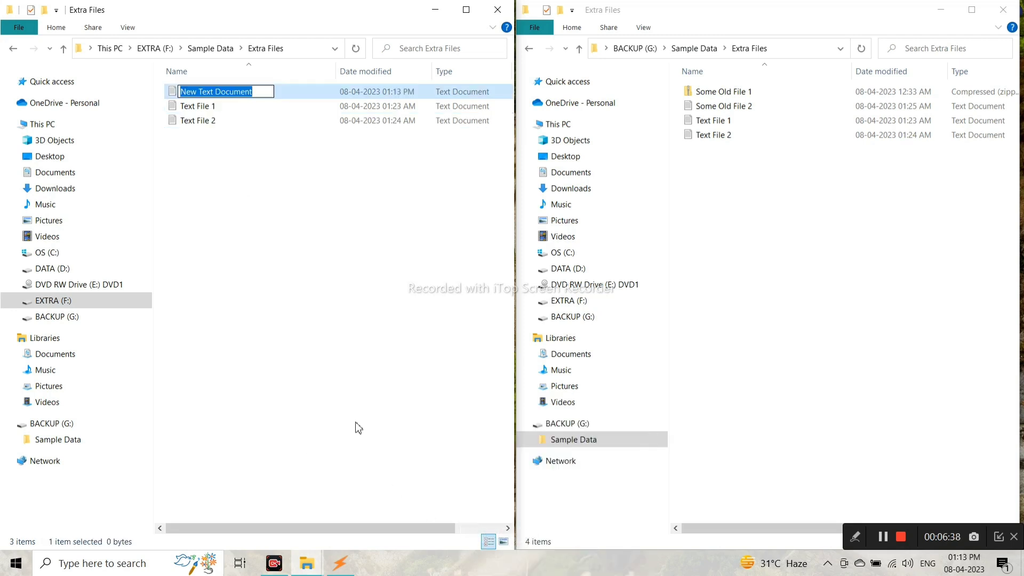
text(New Text File)
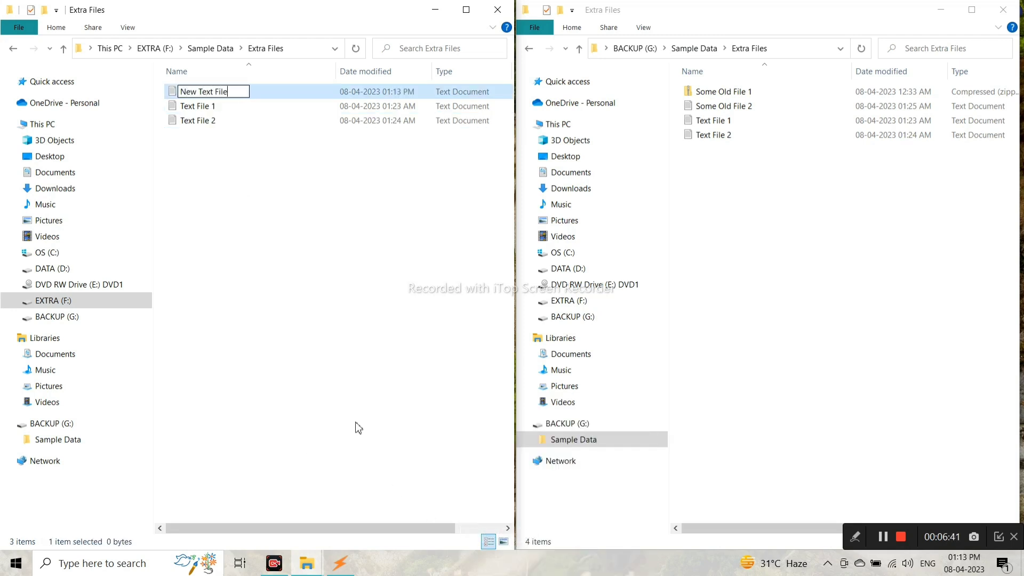
key(Return)
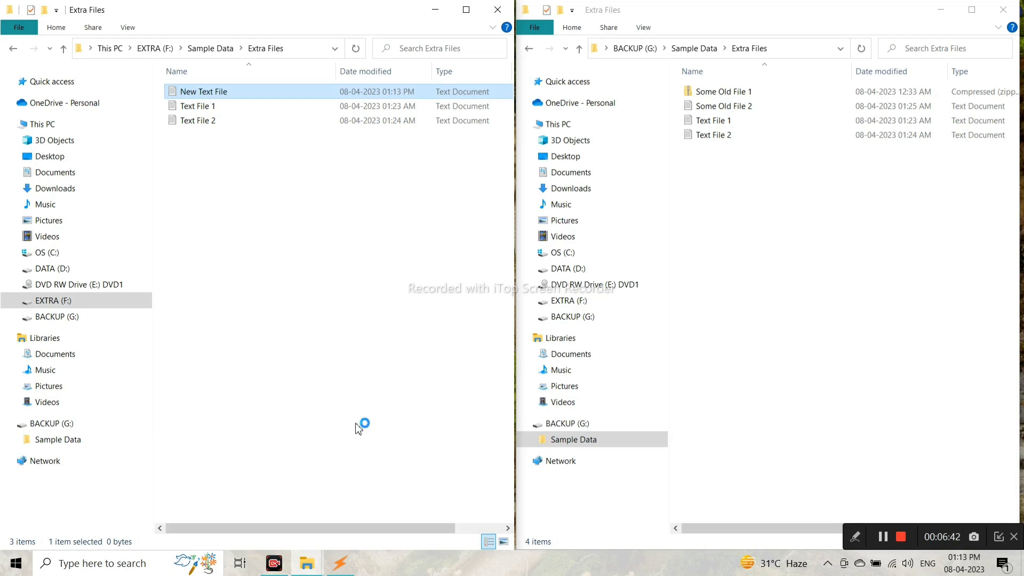
text(New Text File)
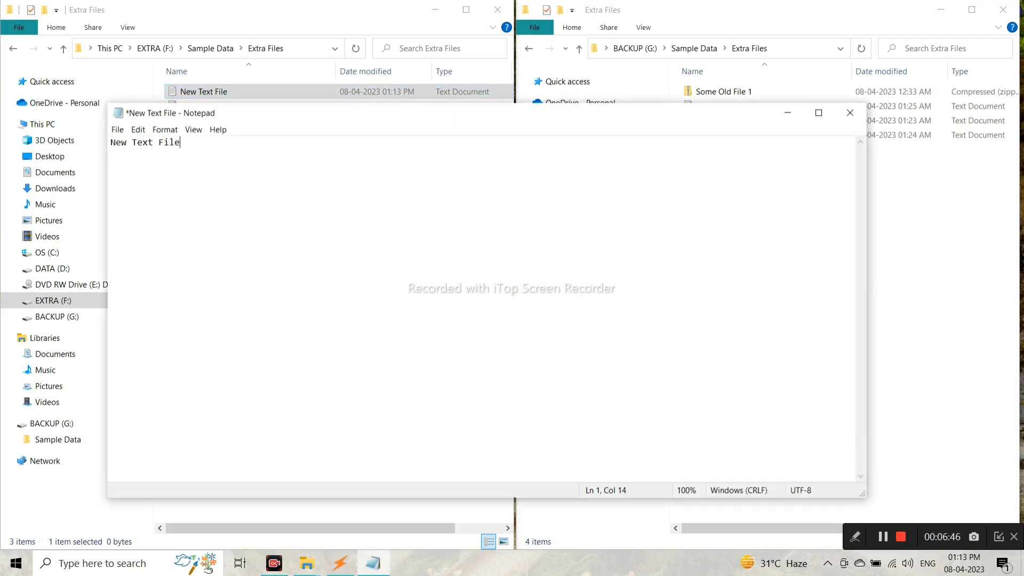
key(alt+F4)
click(476, 290)
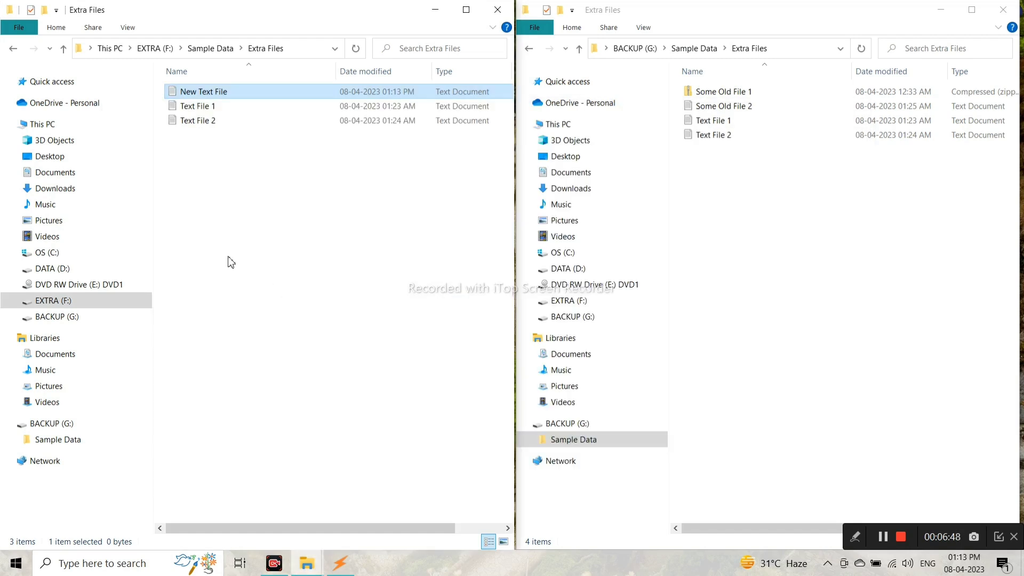
Add 'New Changes' to Text File 2 and save it.
click(233, 123)
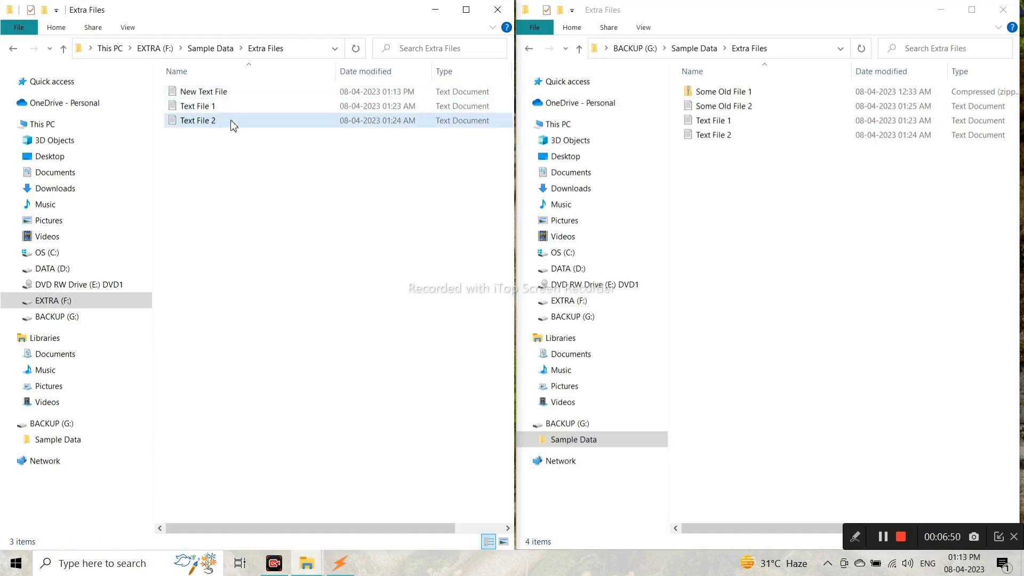
double_click(233, 124)
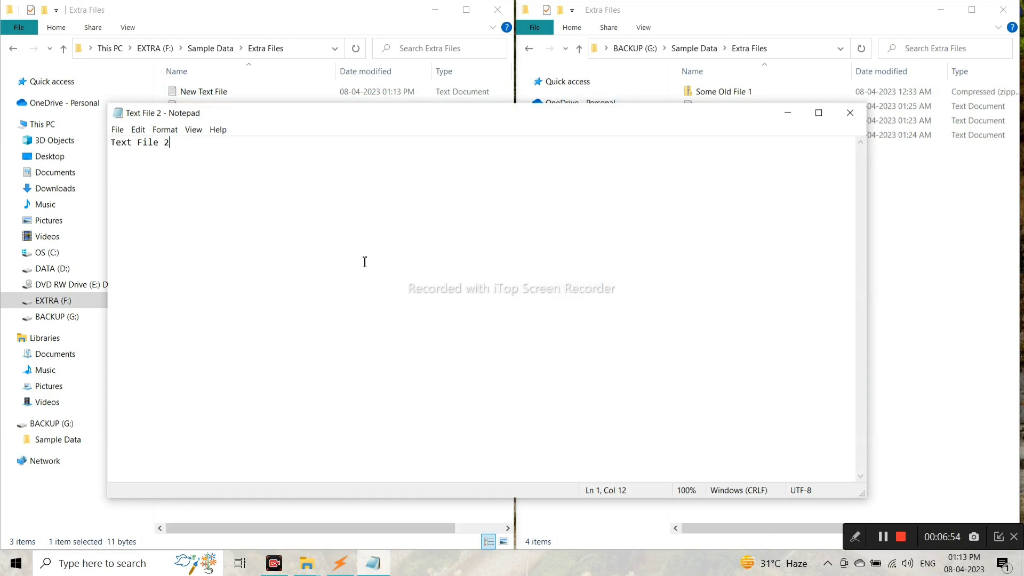
text(New Changes)
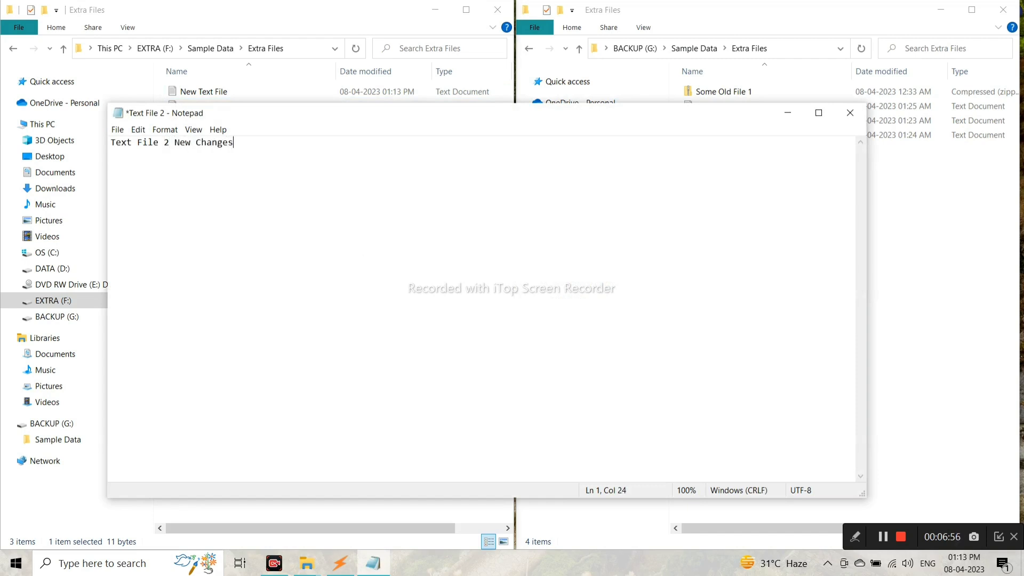
key(alt+F4)
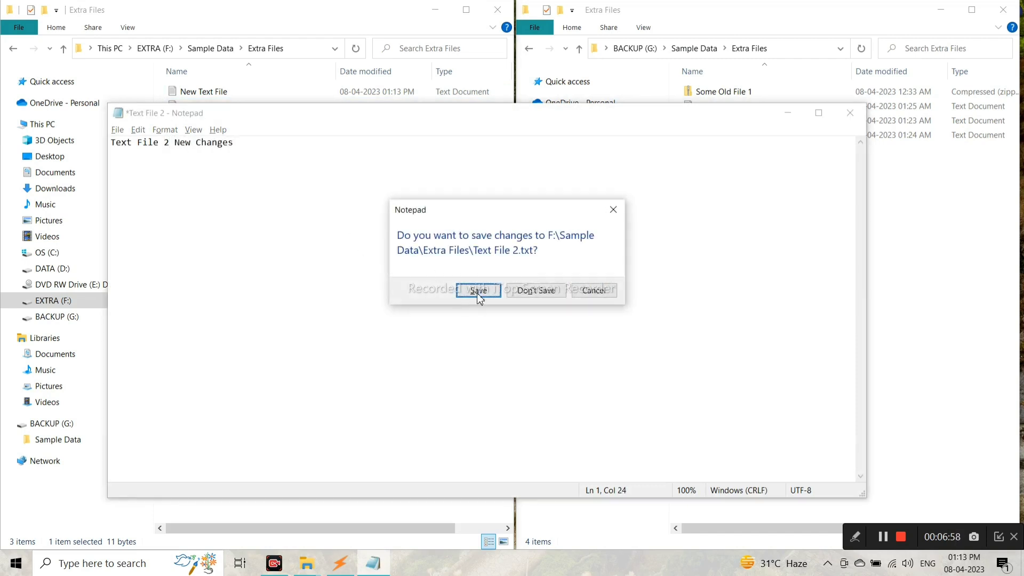
click(478, 292)
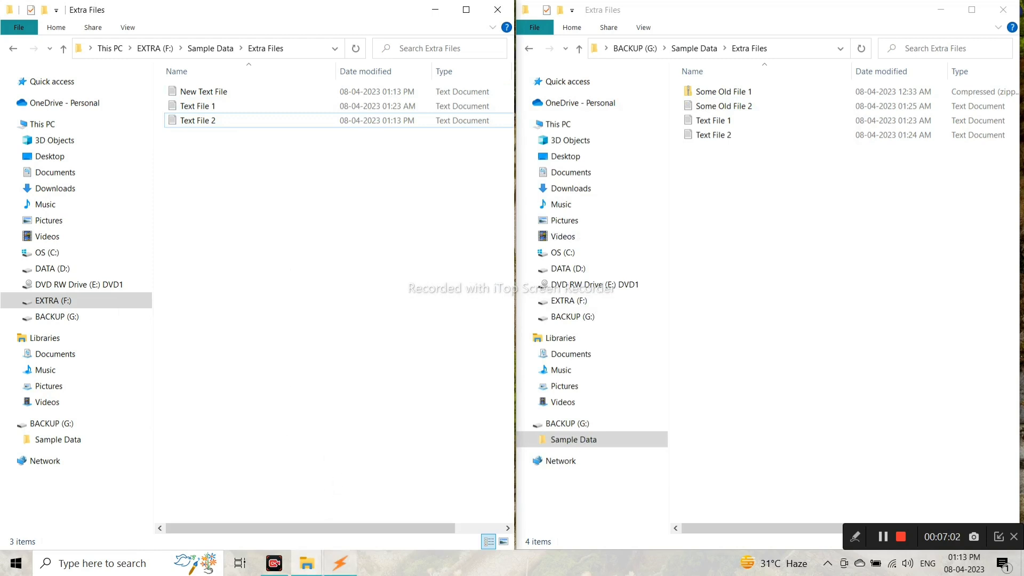
Start a sync in SuperSync and check the two old files listed for deletion.
click(336, 563)
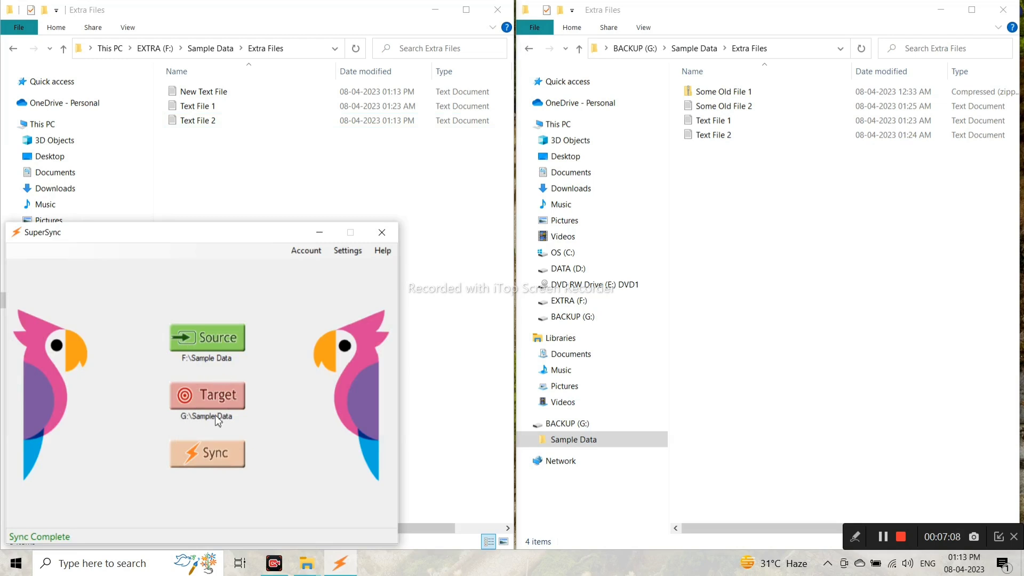
click(224, 462)
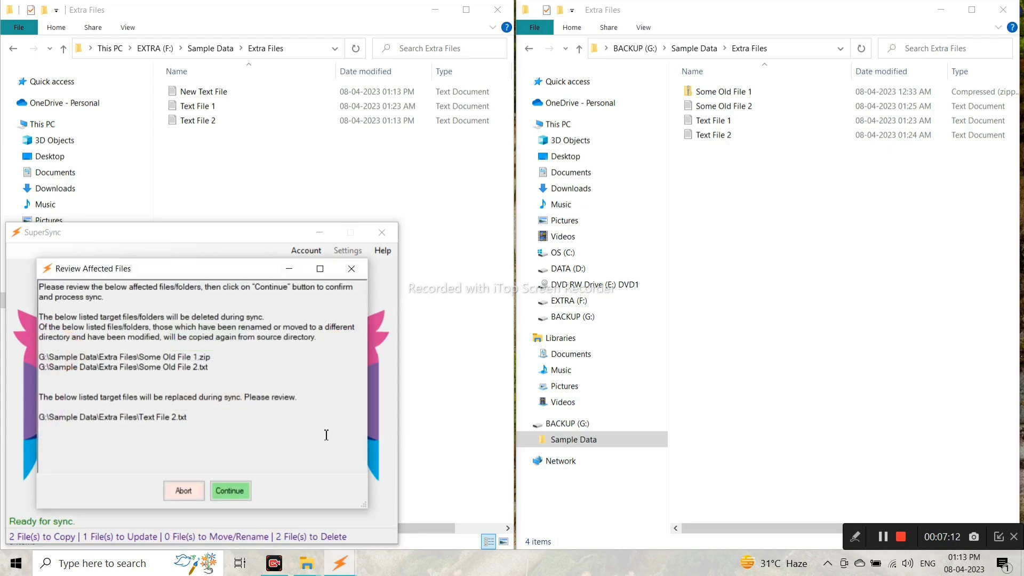
drag(235, 260, 240, 179)
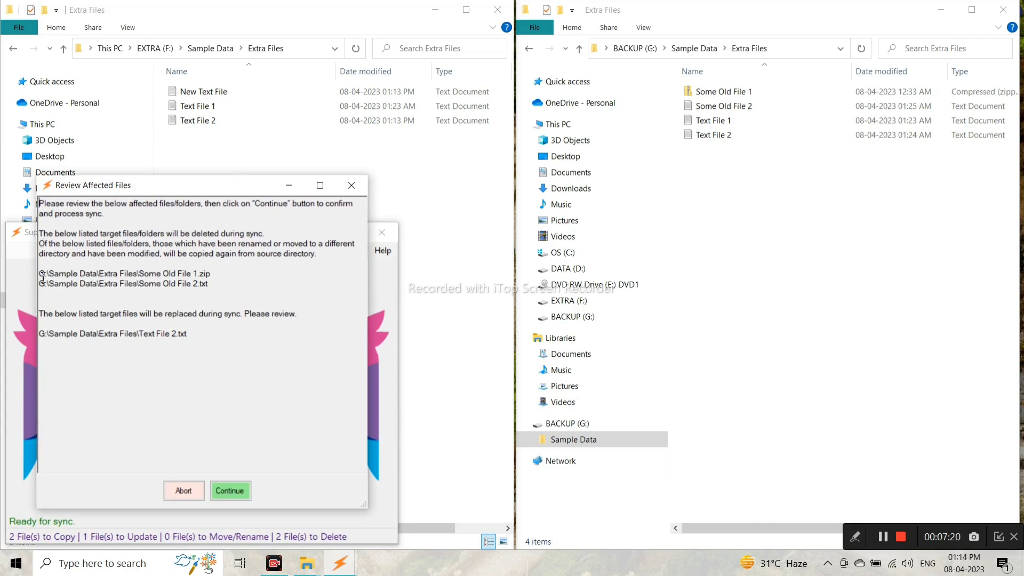
drag(39, 273, 210, 284)
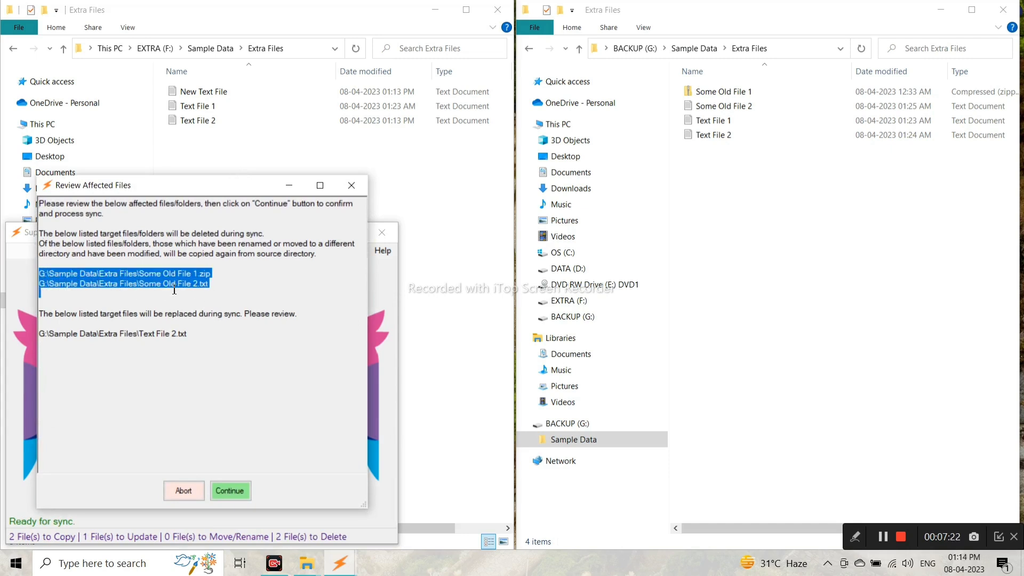
click(218, 285)
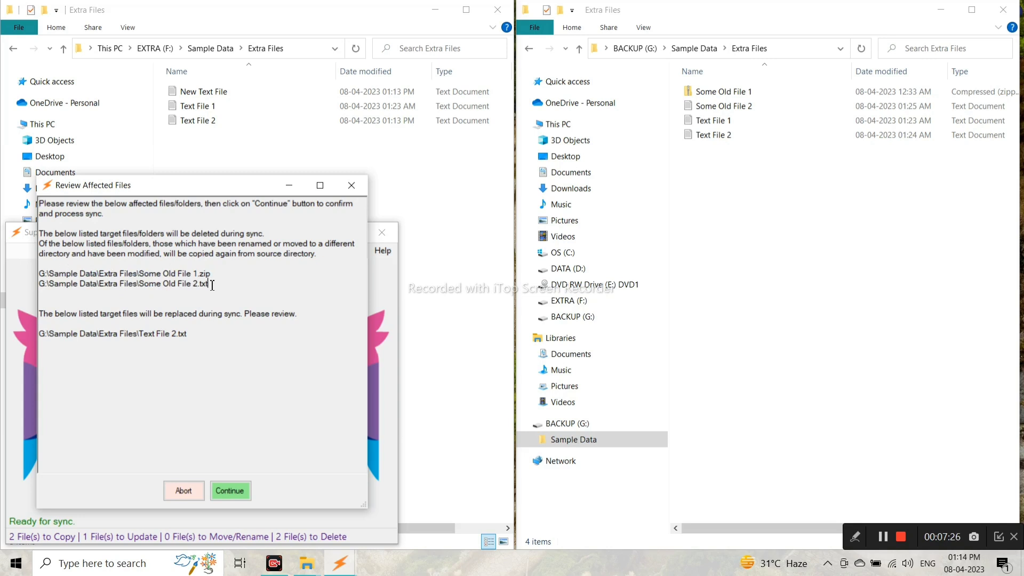
drag(219, 284, 46, 271)
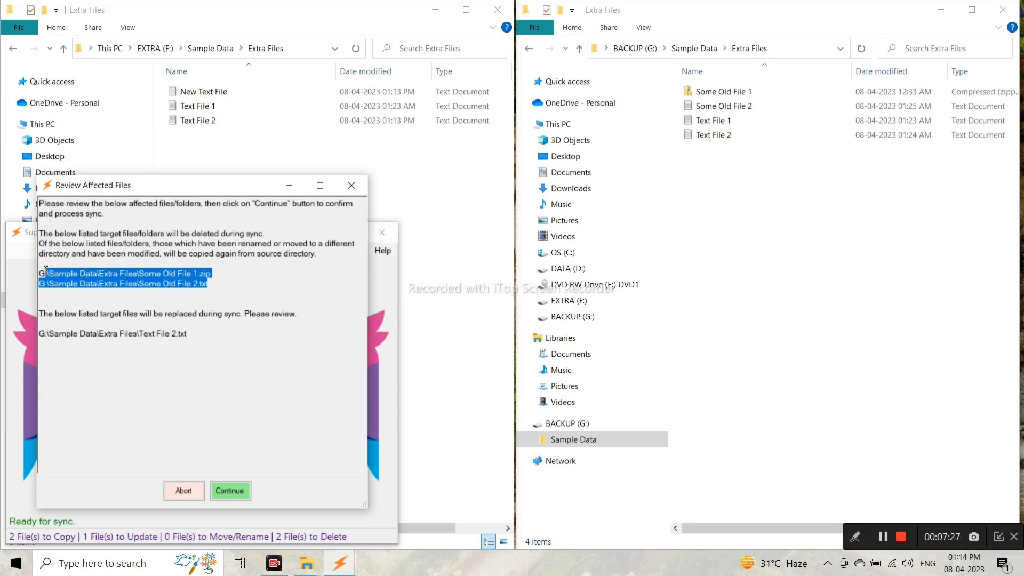
click(223, 291)
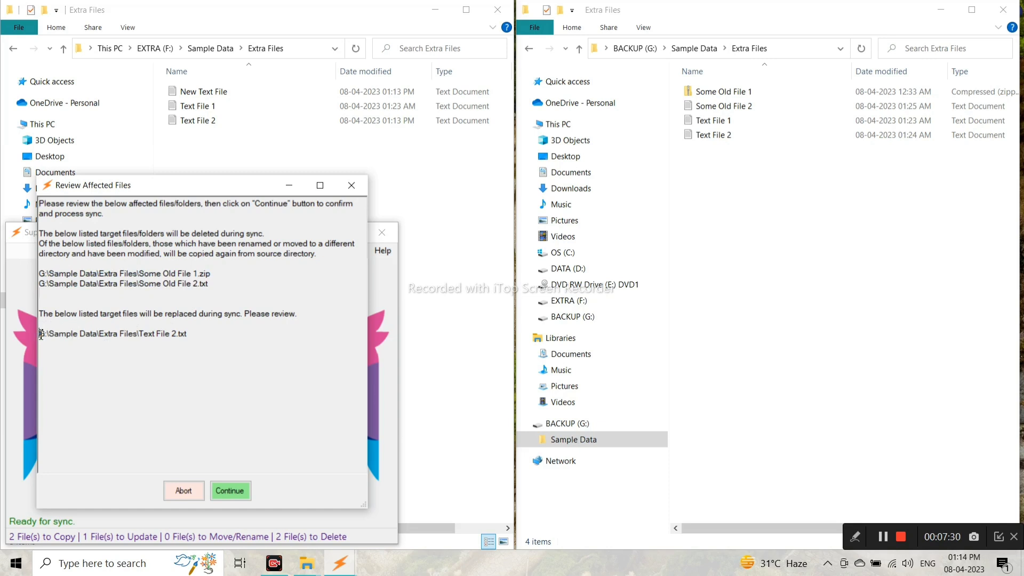
Confirm Text File 2 is listed for replacement and run the sync.
drag(40, 334, 196, 335)
click(199, 335)
drag(40, 334, 195, 343)
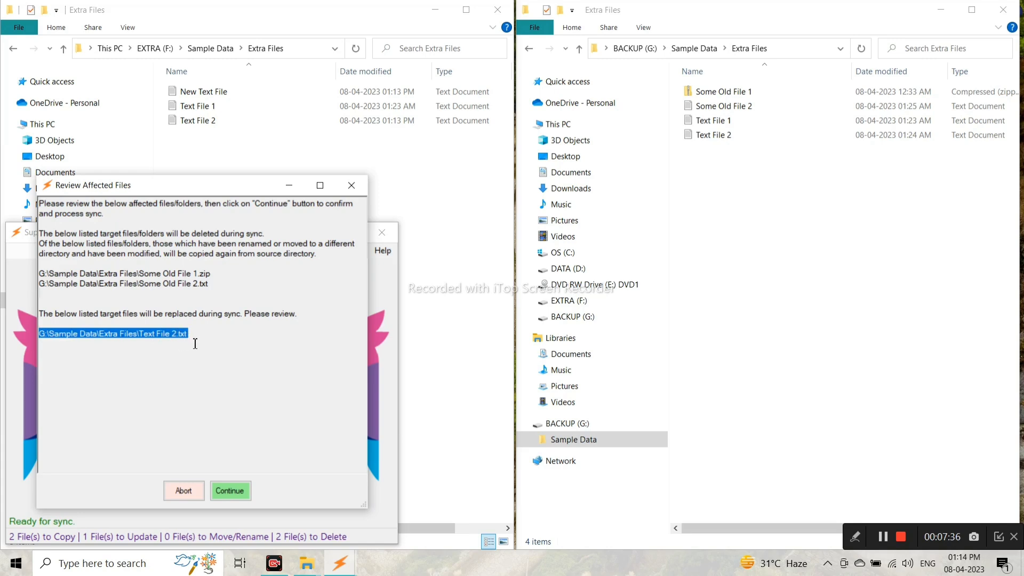
click(206, 344)
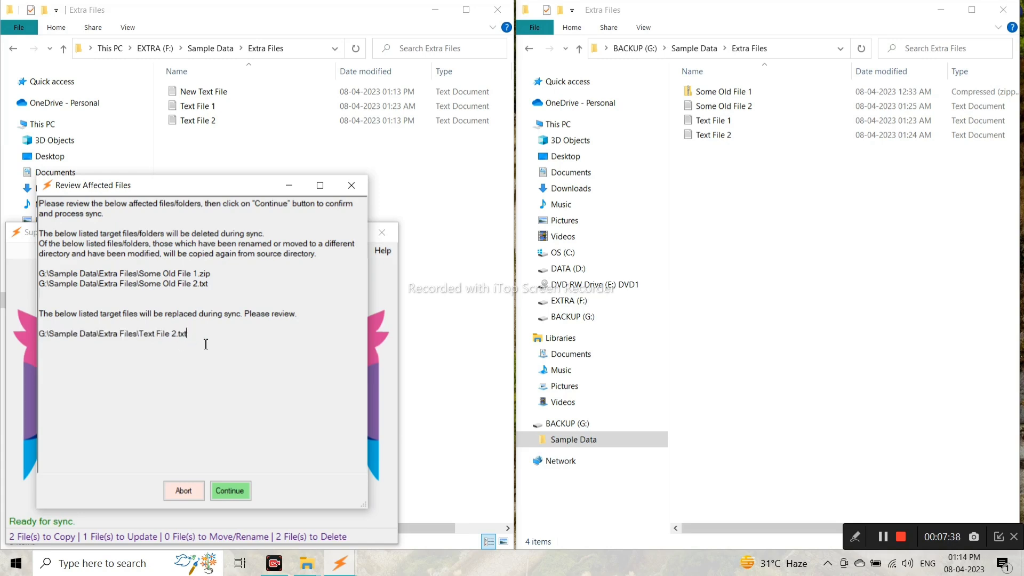
click(230, 491)
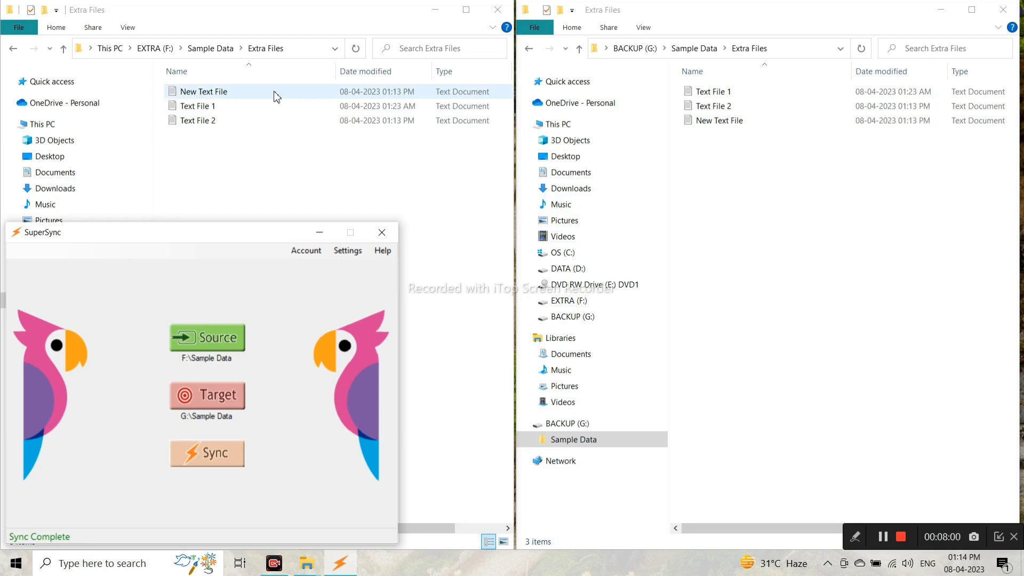
Check the backup's New Text File and Text File 2 in Notepad, then return to the source window.
double_click(767, 122)
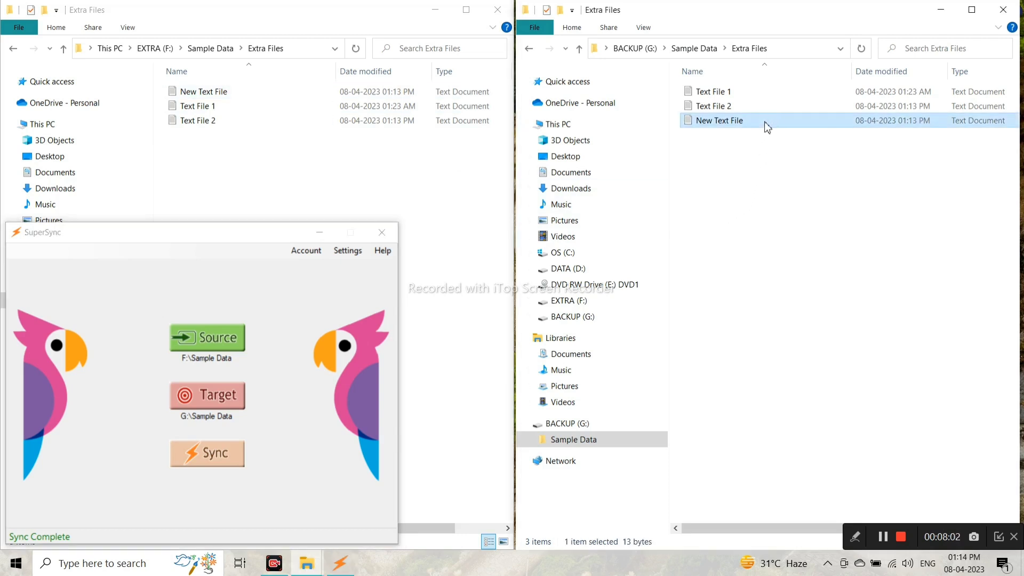
key(alt+F4)
double_click(757, 107)
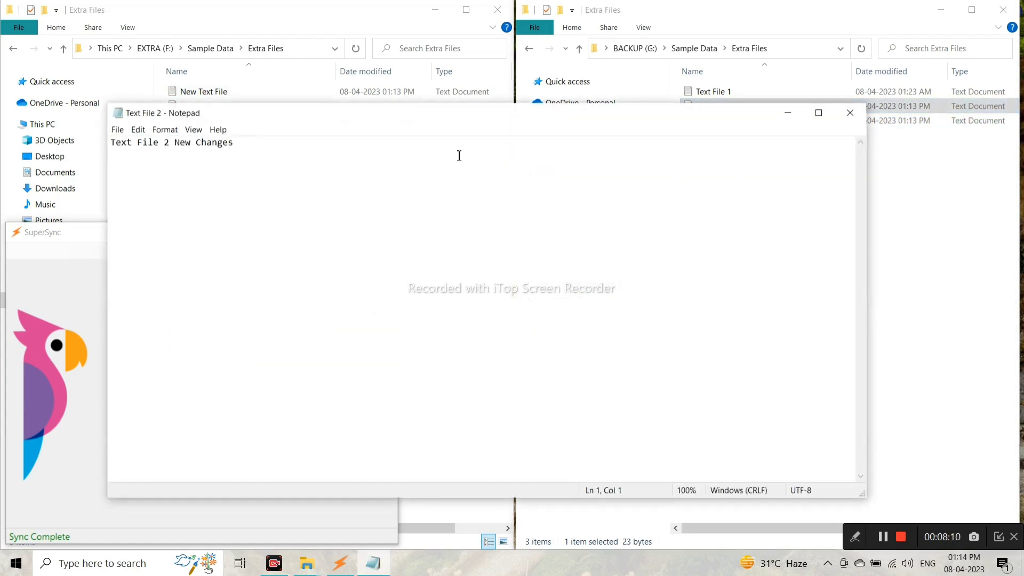
click(850, 112)
click(823, 291)
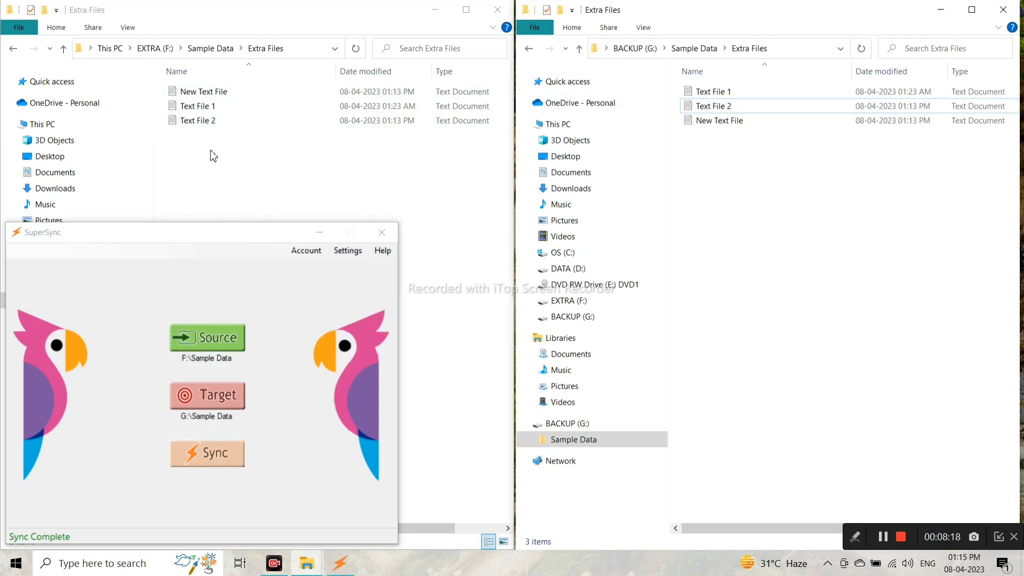
click(222, 94)
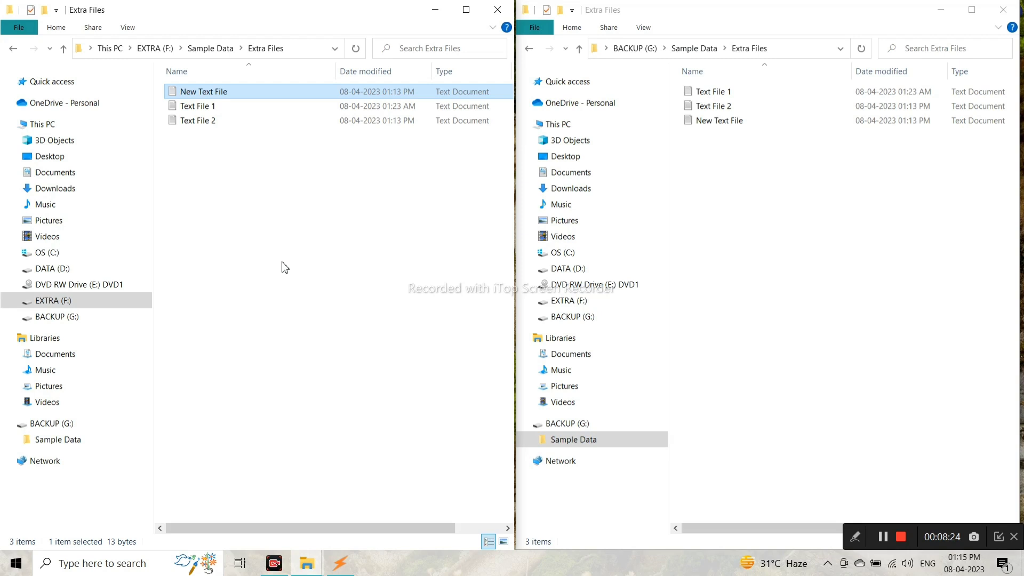
Delete New Text File and create a new text document named Add Text File.
key(Delete)
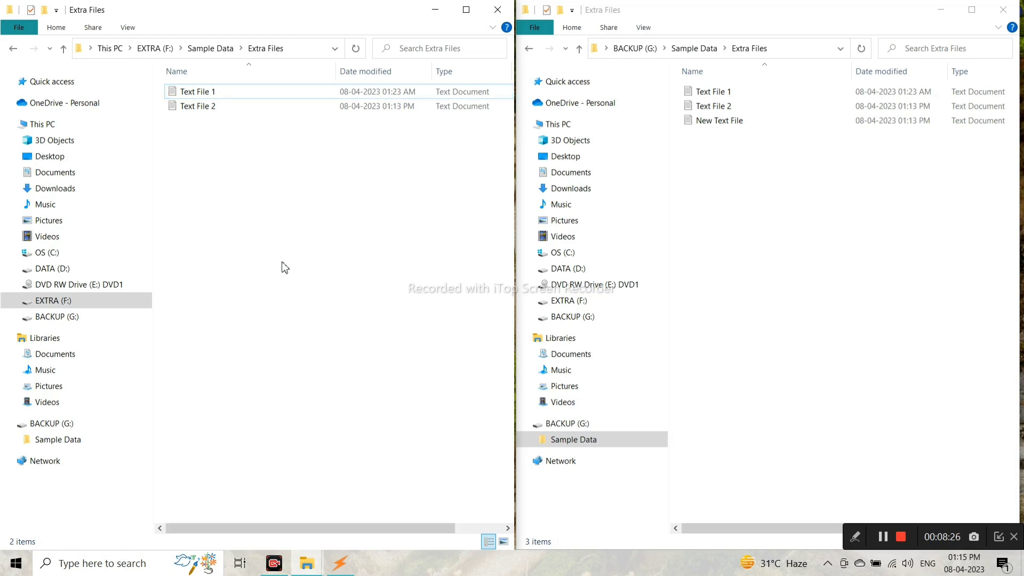
click(341, 567)
click(270, 183)
right_click(254, 262)
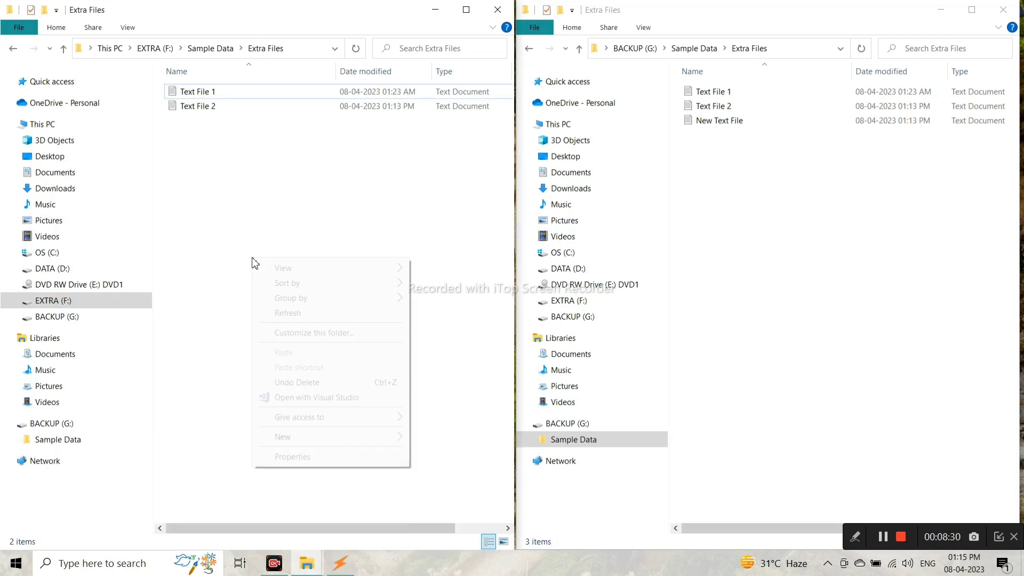
mouse_move(400, 439)
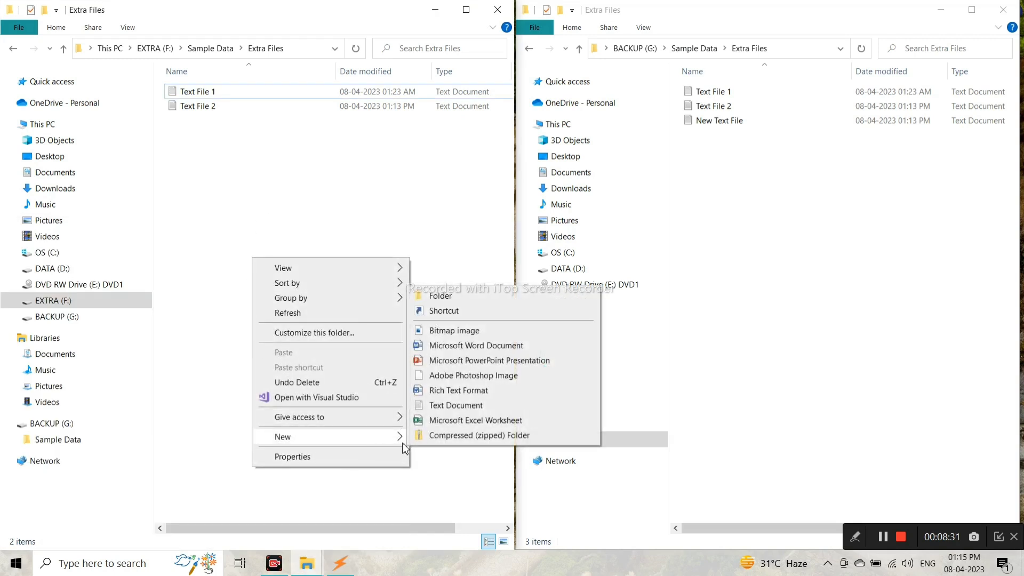
click(467, 409)
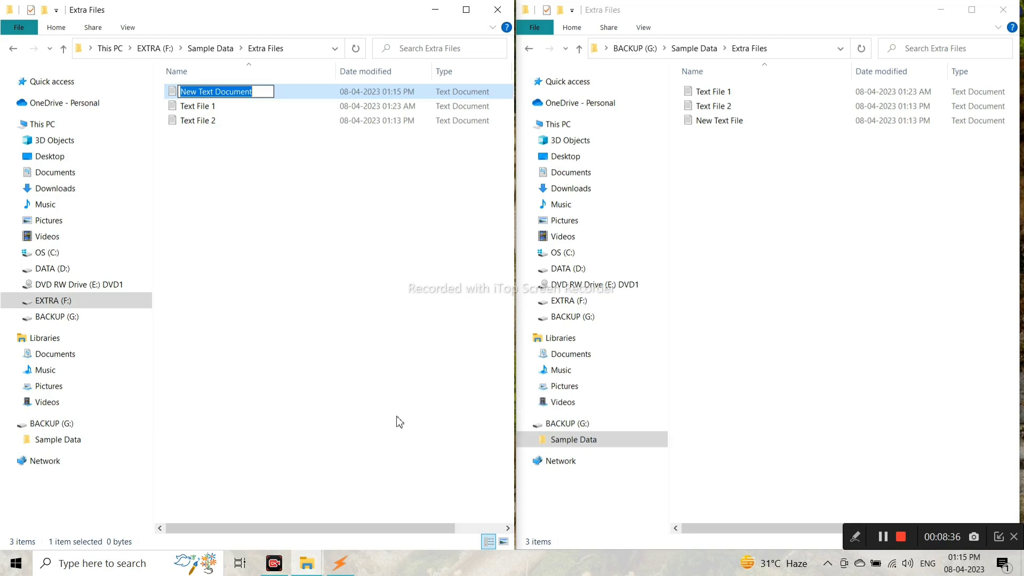
text(Add File)
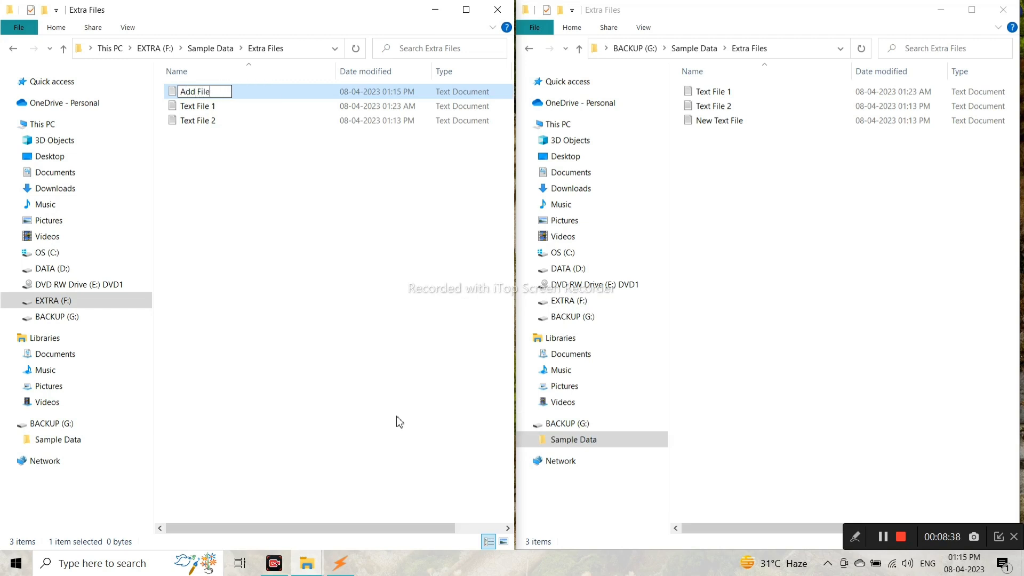
key(shift+Left)
key(shift+Left)
key(shift+Left)
text(Text File)
key(Return)
key(Return)
Write 'Added Text File' in the file, save it, and bring SuperSync back up.
text(New )
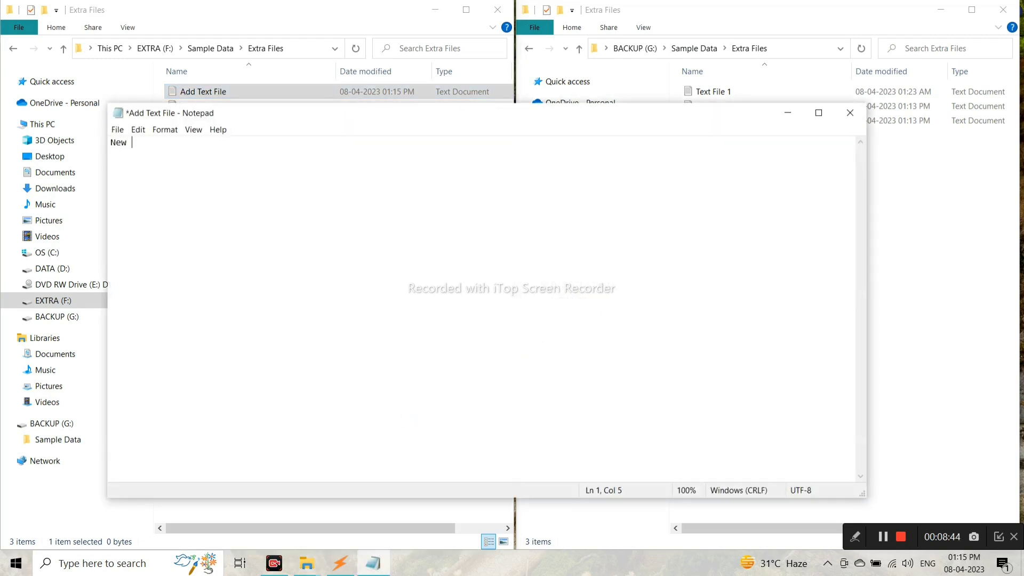
text(ext)
key(shift+Left)
key(shift+Left)
key(shift+Left)
key(shift+Left)
key(shift+Left)
key(shift+Left)
key(shift+Left)
key(shift+Left)
text(Add Text)
key(shift+Left)
key(shift+Left)
key(shift+Left)
key(shift+Left)
key(shift+Left)
key(shift+Left)
key(shift+Left)
key(shift+Left)
key(shift+Left)
text(Added Text File)
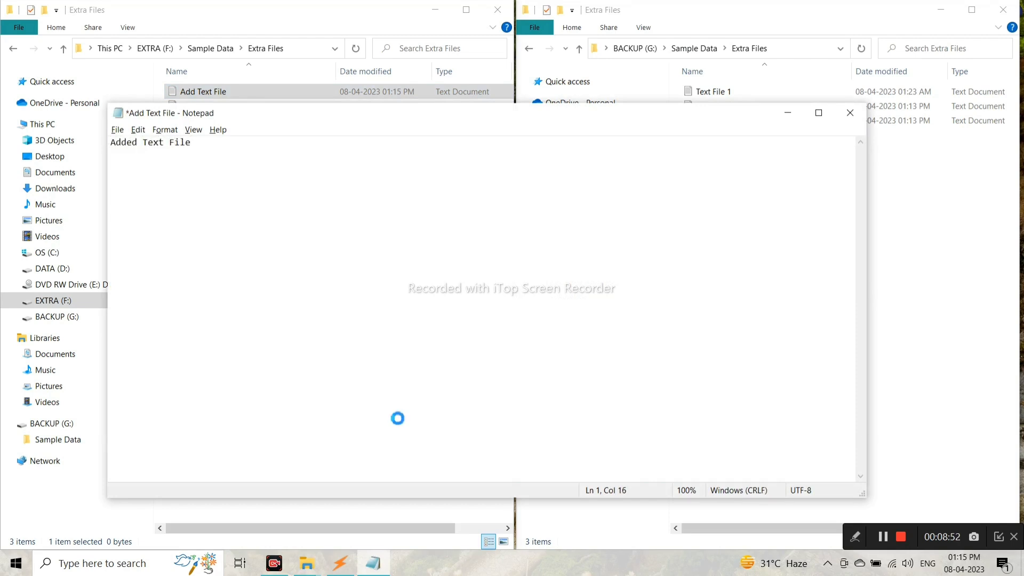
key(alt+F4)
key(Return)
click(399, 422)
click(341, 564)
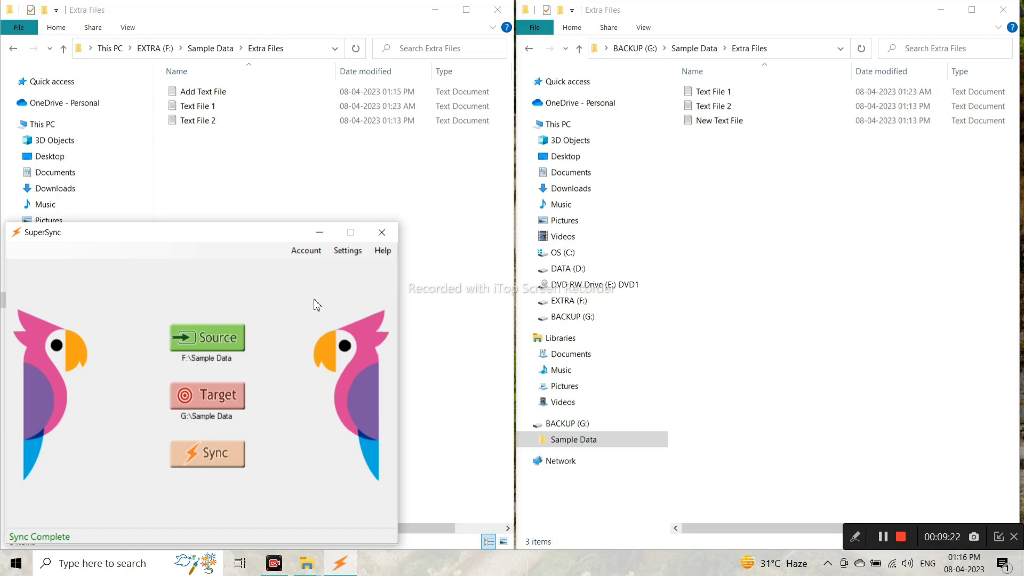
Turn on 'Do not delete files in target location' in SuperSync settings and save.
click(347, 251)
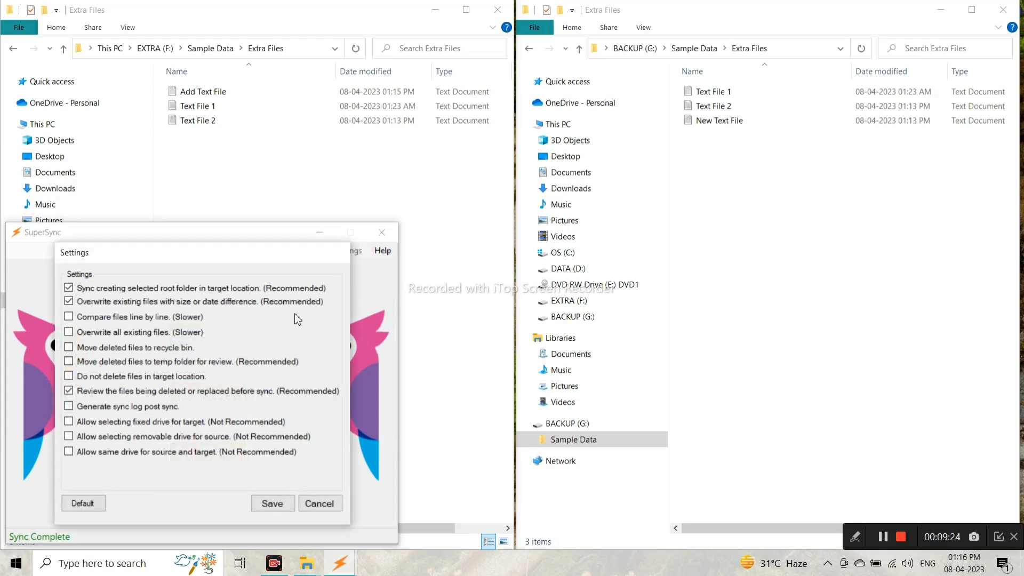
click(68, 377)
click(272, 503)
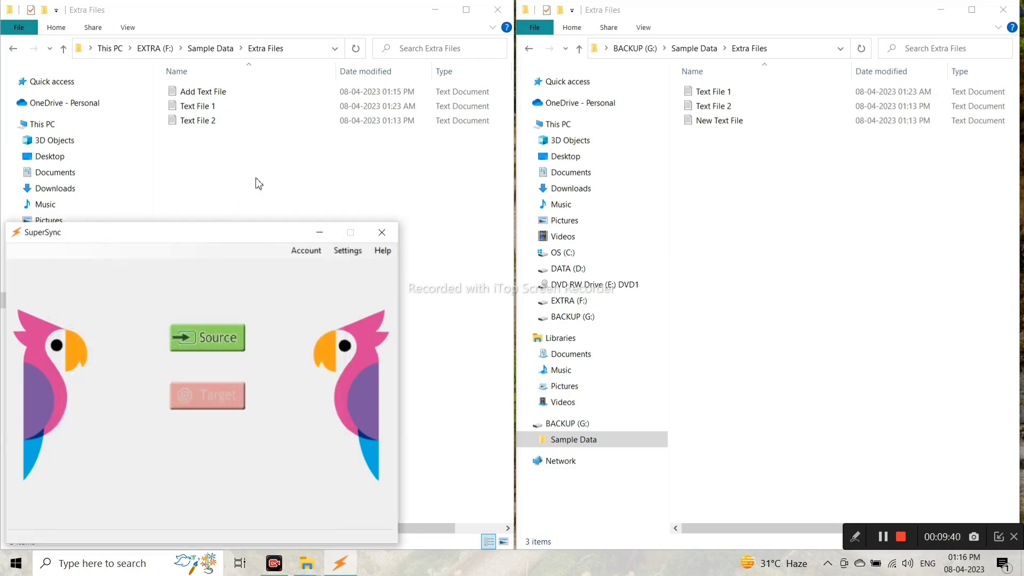
Set F:\Sample Data as the sync source and G:\Sample Data as the target.
click(240, 190)
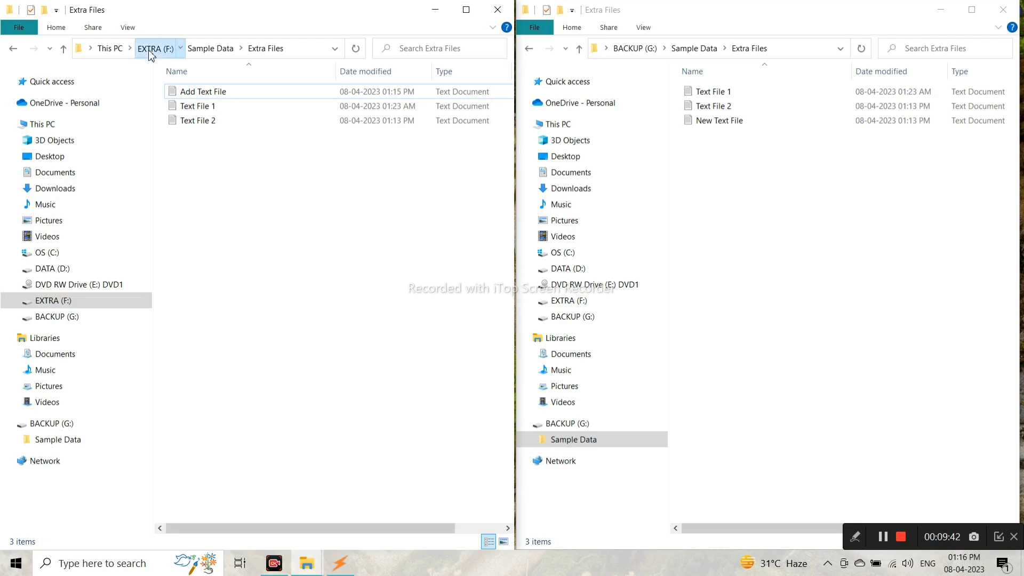
click(151, 49)
click(340, 564)
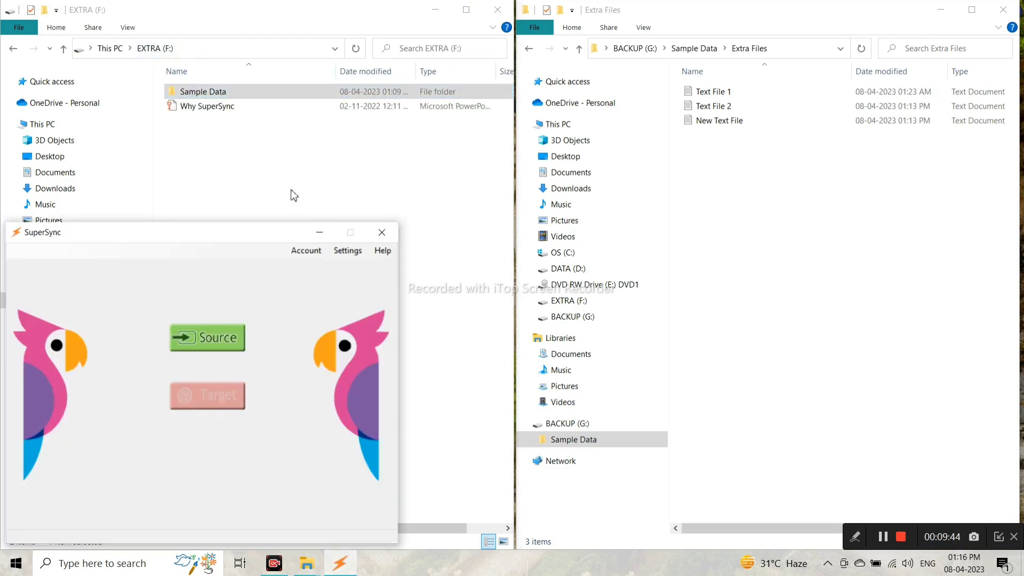
drag(265, 92, 253, 320)
click(693, 48)
click(635, 48)
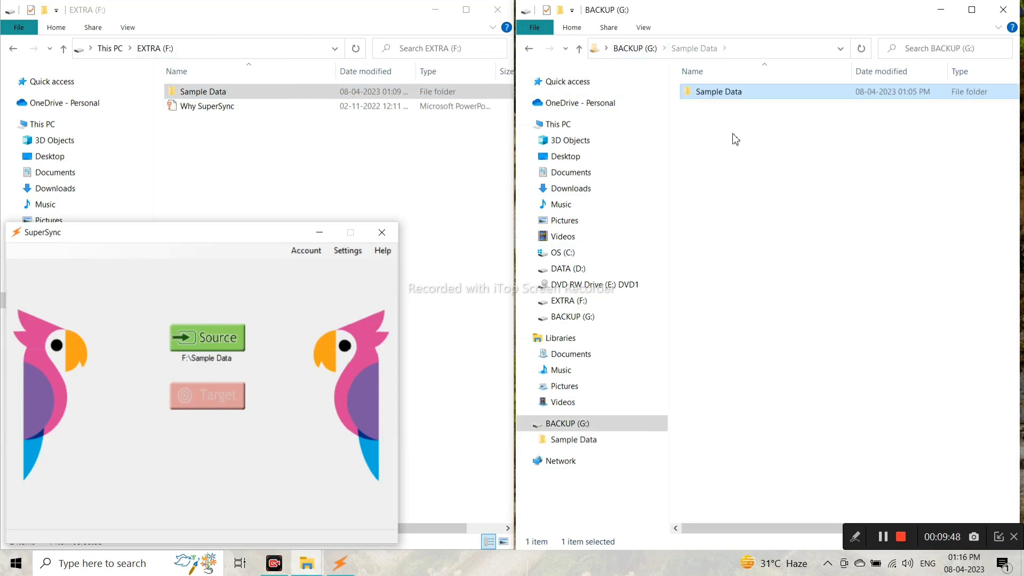
drag(738, 98, 223, 452)
drag(724, 93, 291, 462)
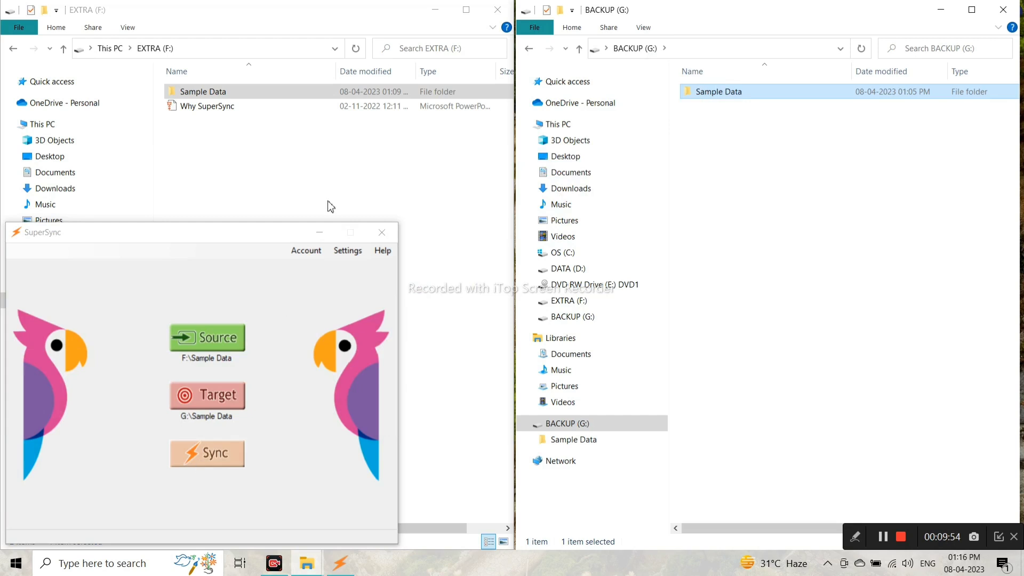
Open both Extra Files folders and run the sync to copy Add Text File to the backup.
double_click(234, 96)
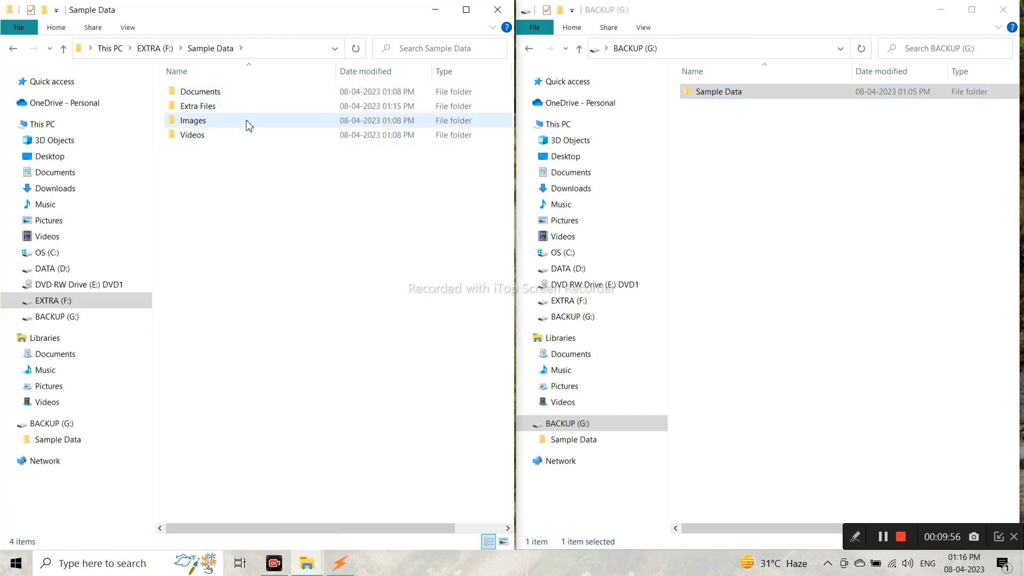
double_click(247, 107)
double_click(689, 93)
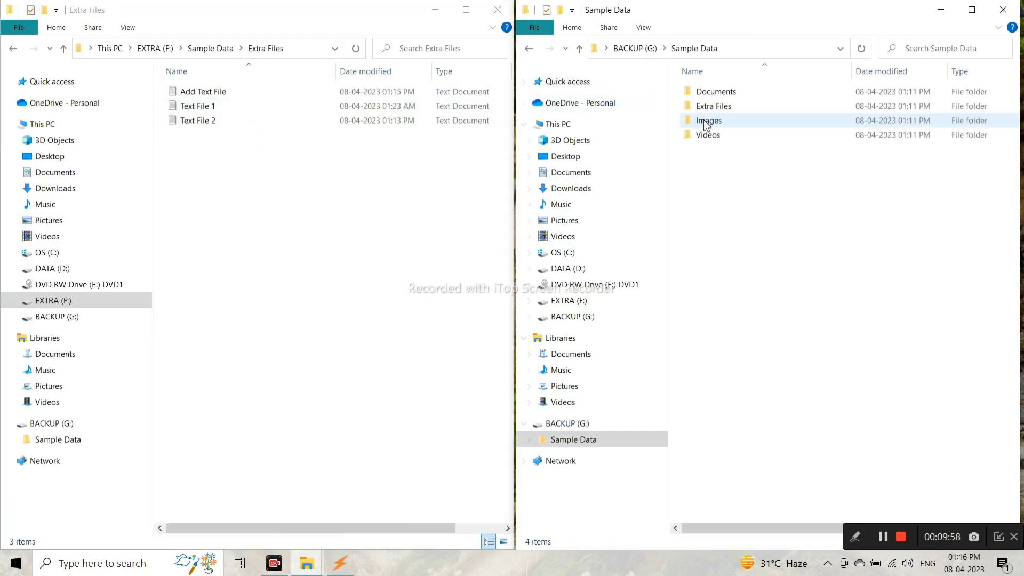
double_click(738, 106)
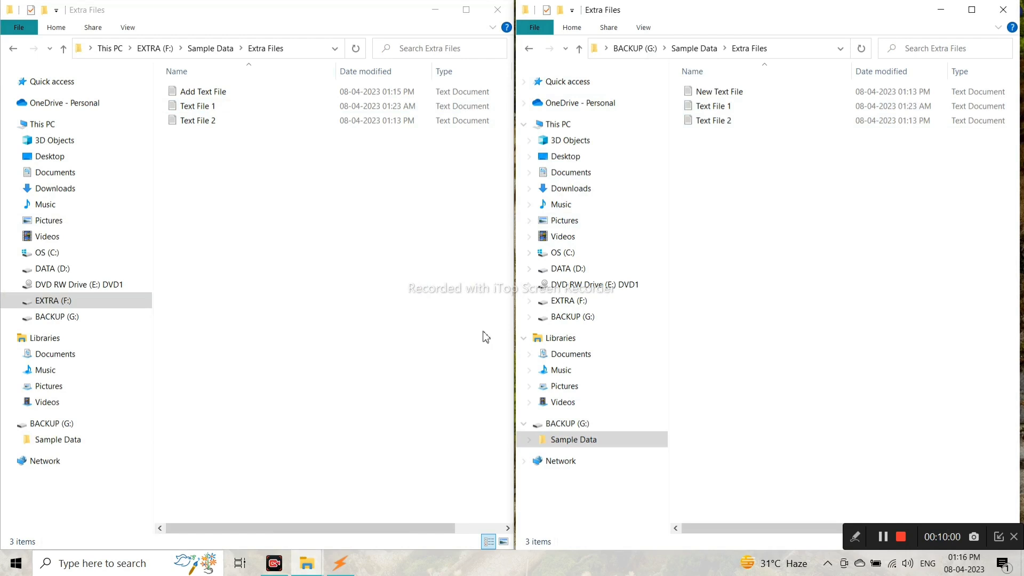
click(341, 562)
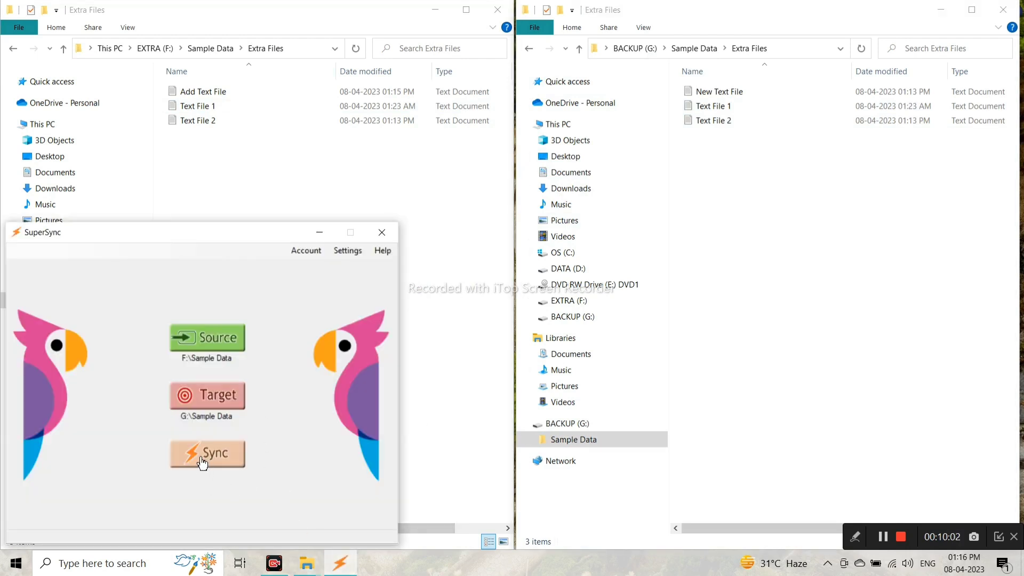
click(223, 464)
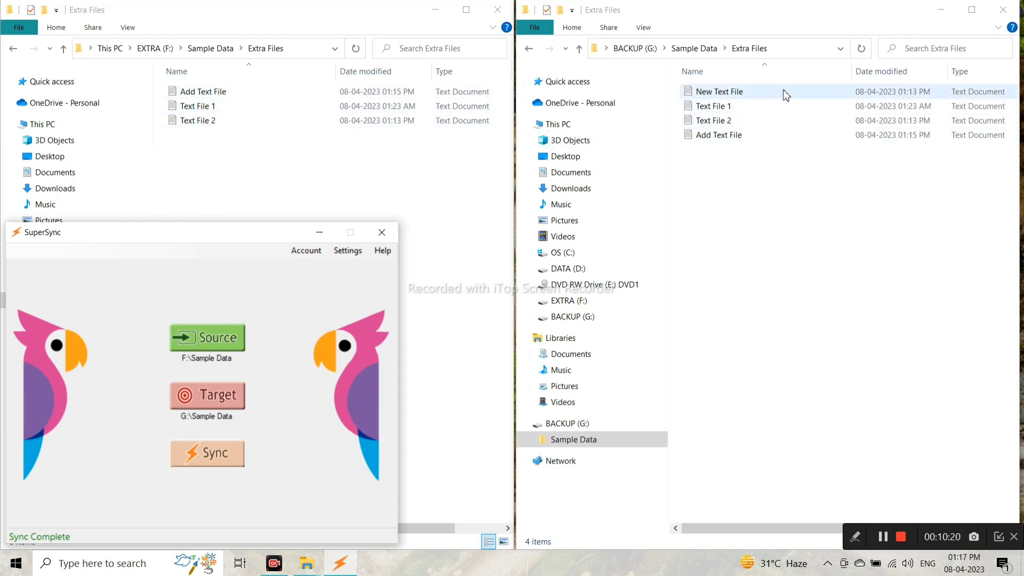
click(348, 251)
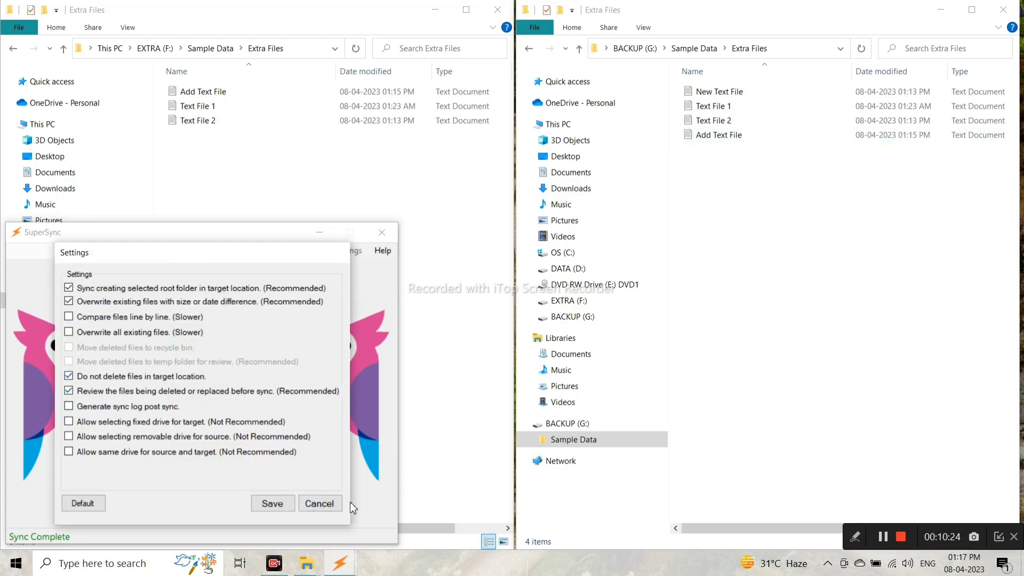
click(320, 503)
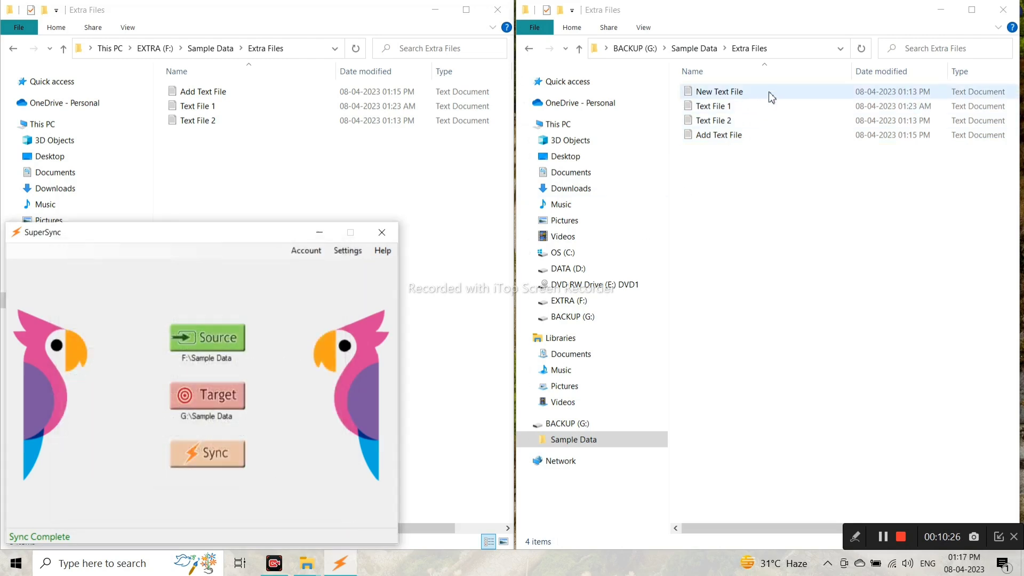
click(736, 137)
double_click(737, 137)
click(848, 110)
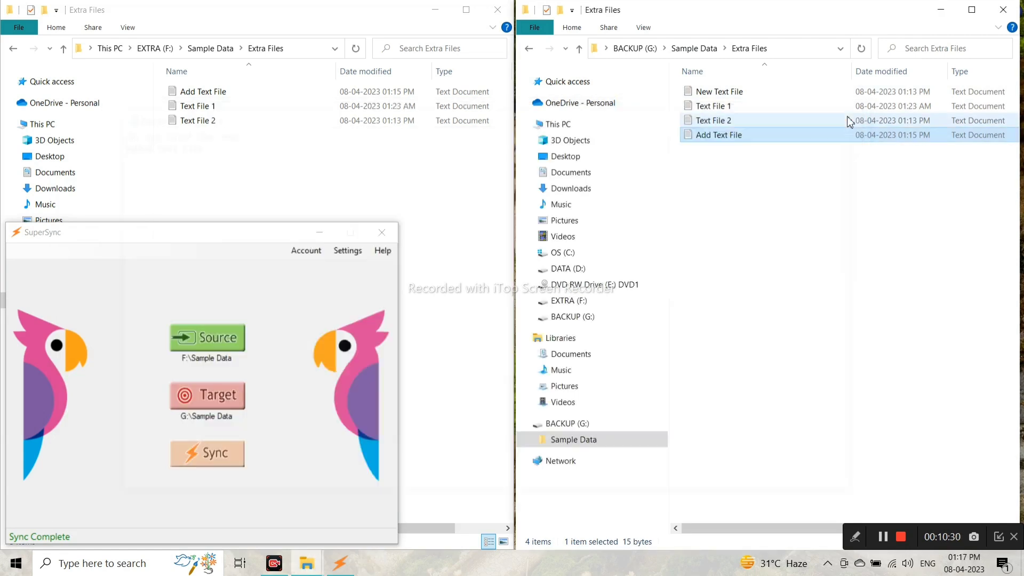
click(344, 252)
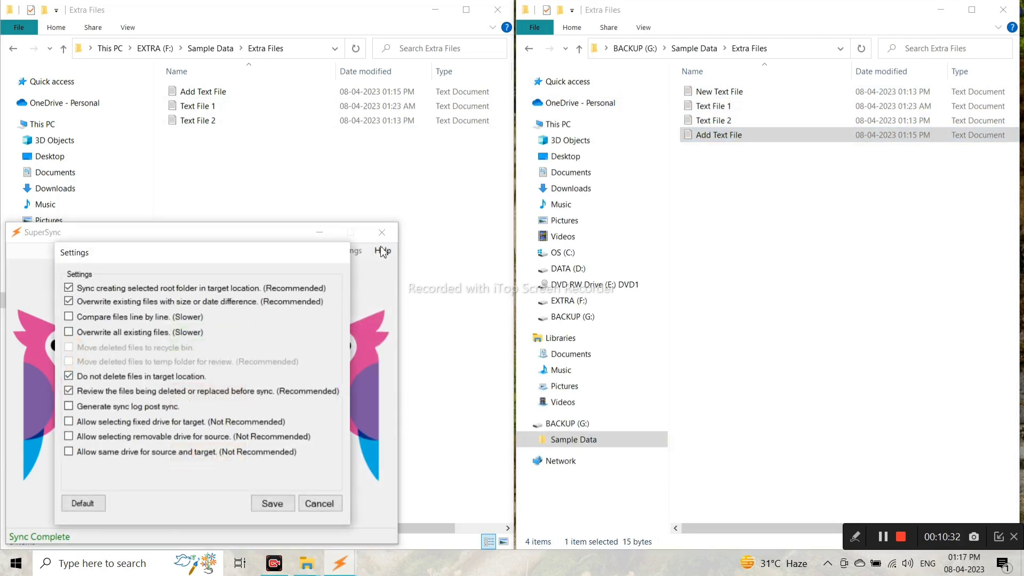
click(81, 379)
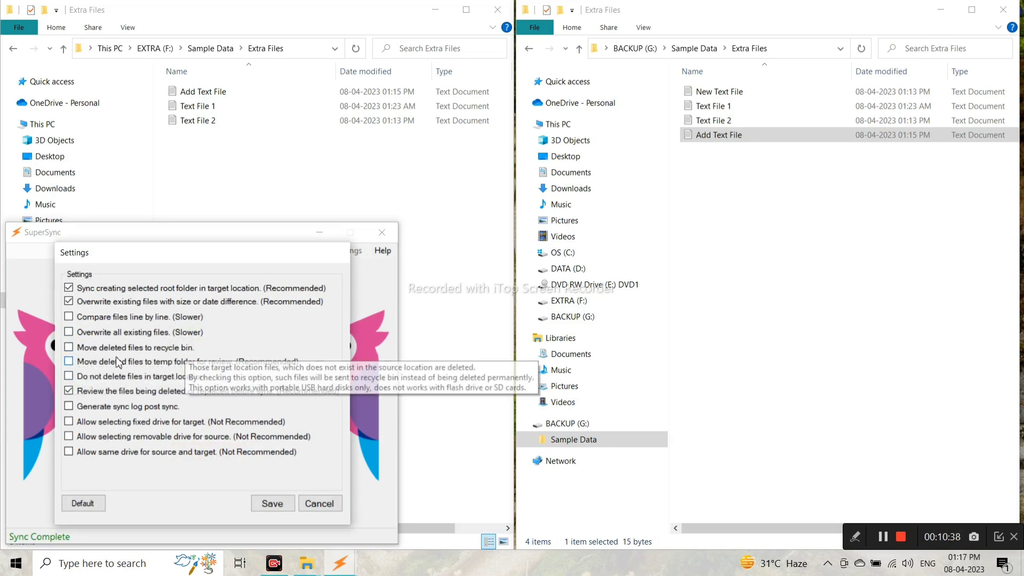
mouse_move(111, 357)
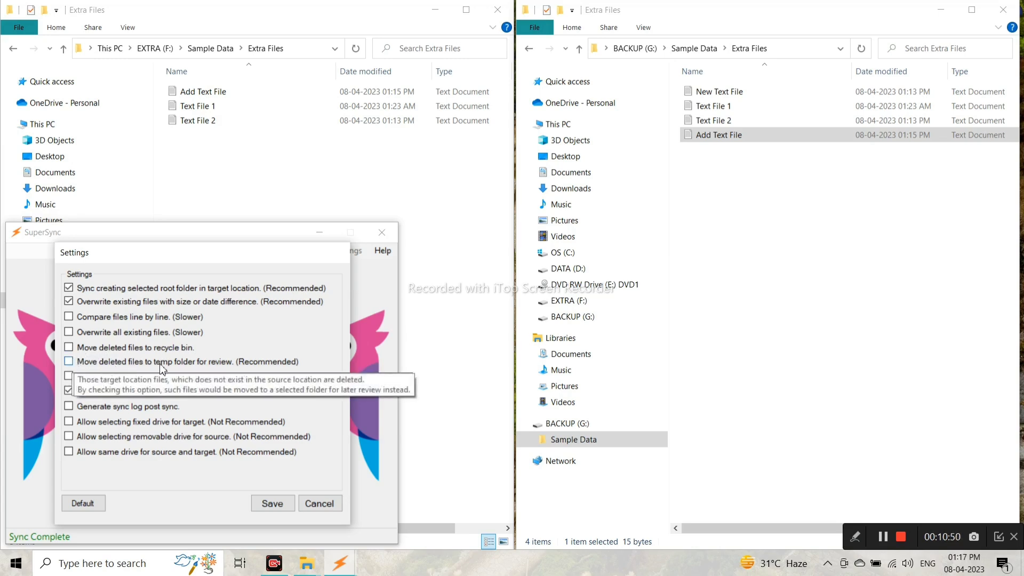
click(87, 361)
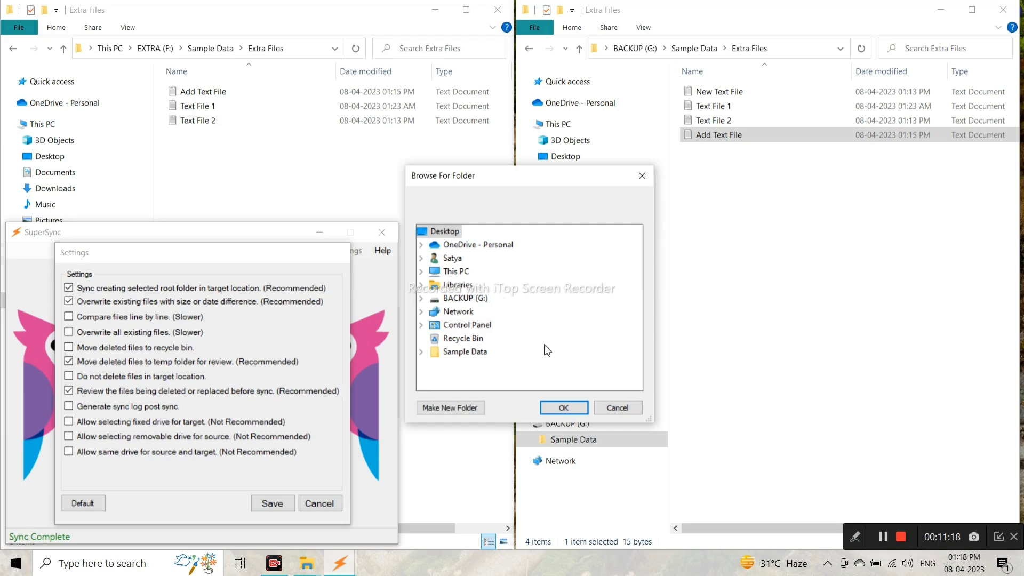
click(617, 408)
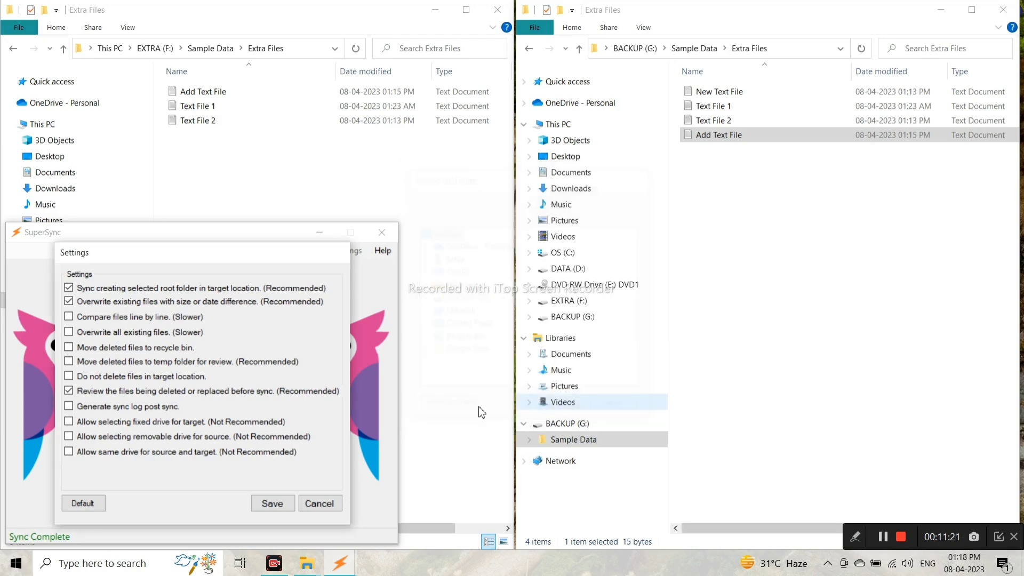
click(313, 507)
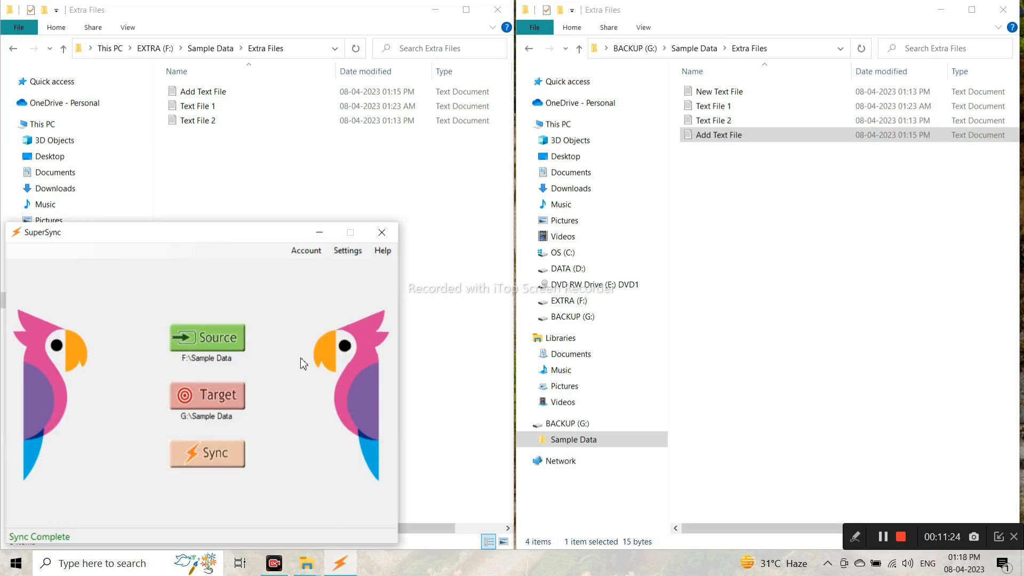